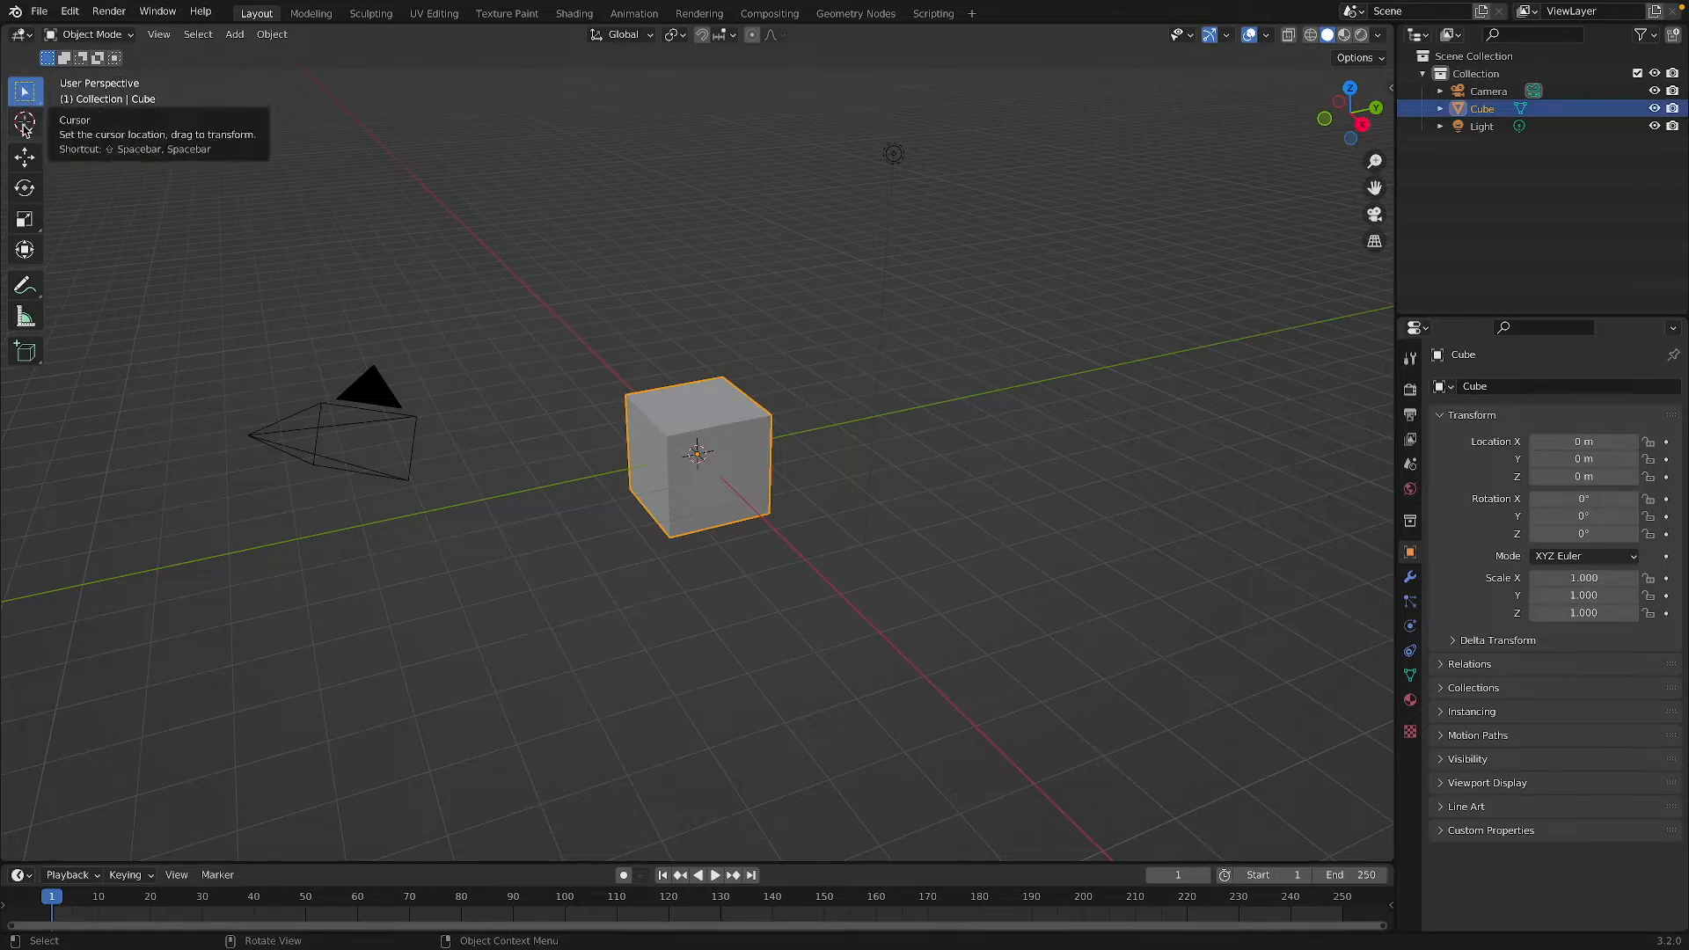
Step: Use the Cursor tool to place the 3D cursor beyond the cube at about X 2.7, Y 8.2, Z 1.7 m
{"action": "left_click", "coordinate": [25, 126]}
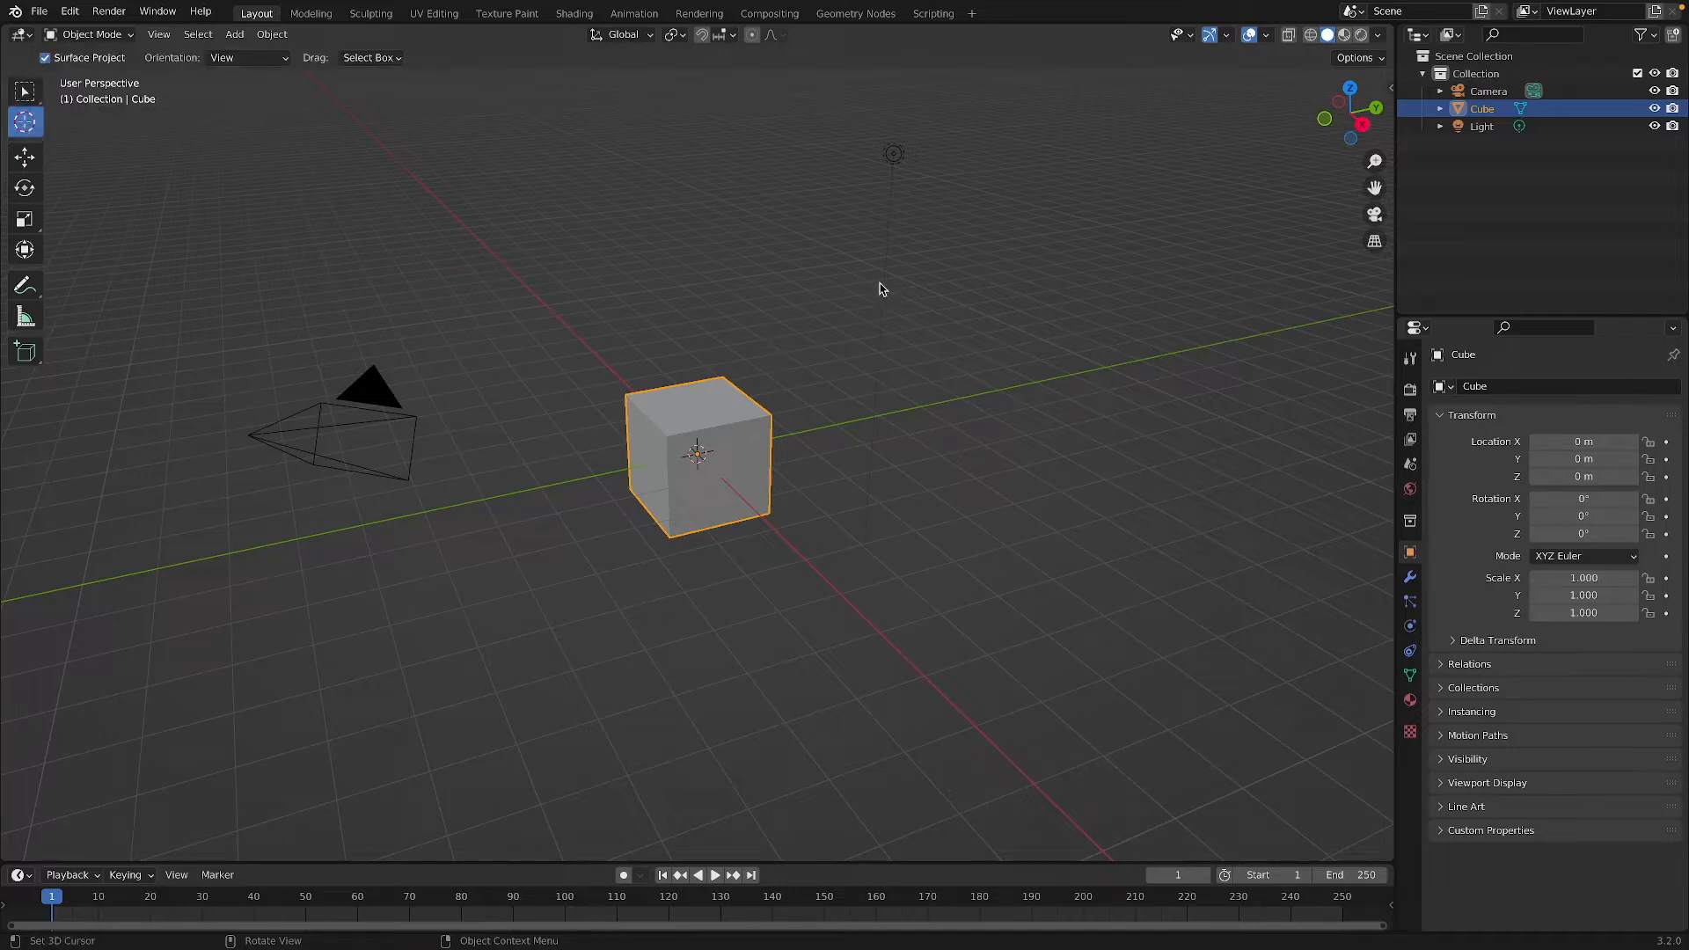
{"action": "left_click", "coordinate": [1288, 397]}
{"action": "left_click", "coordinate": [1150, 329]}
{"action": "left_click", "coordinate": [1159, 344]}
Step: Snap the selected cube to the 3D cursor with Selection to Cursor
{"action": "key", "text": "shift+s"}
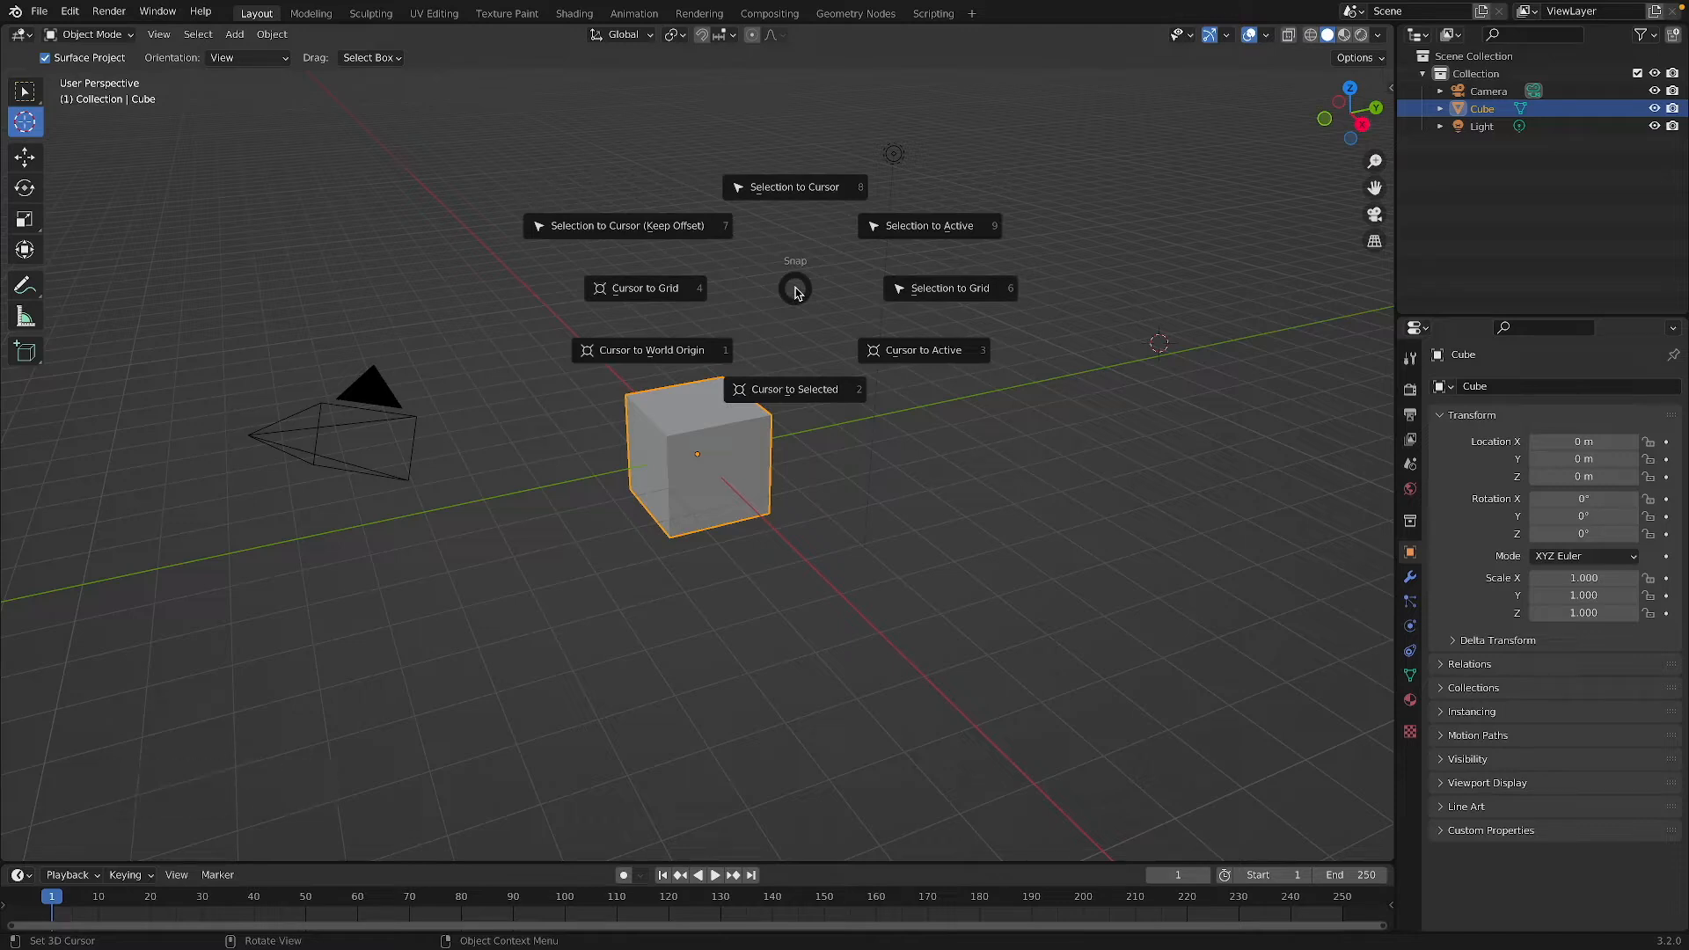
{"action": "key", "text": "Escape"}
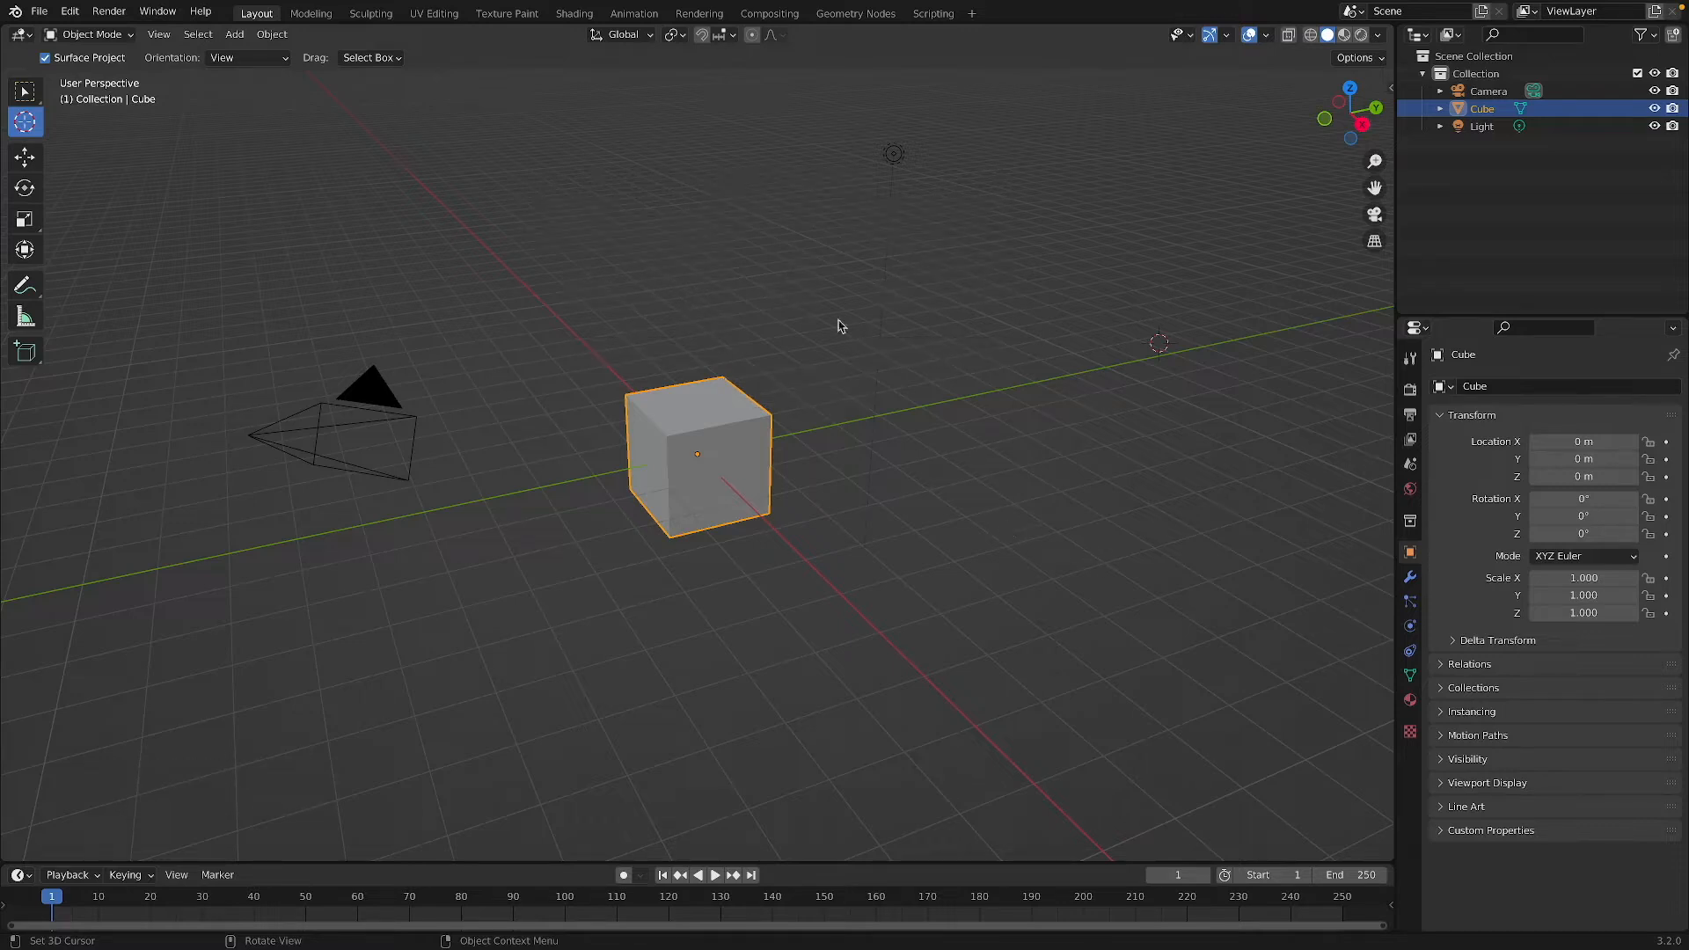
{"action": "key", "text": "shift+s"}
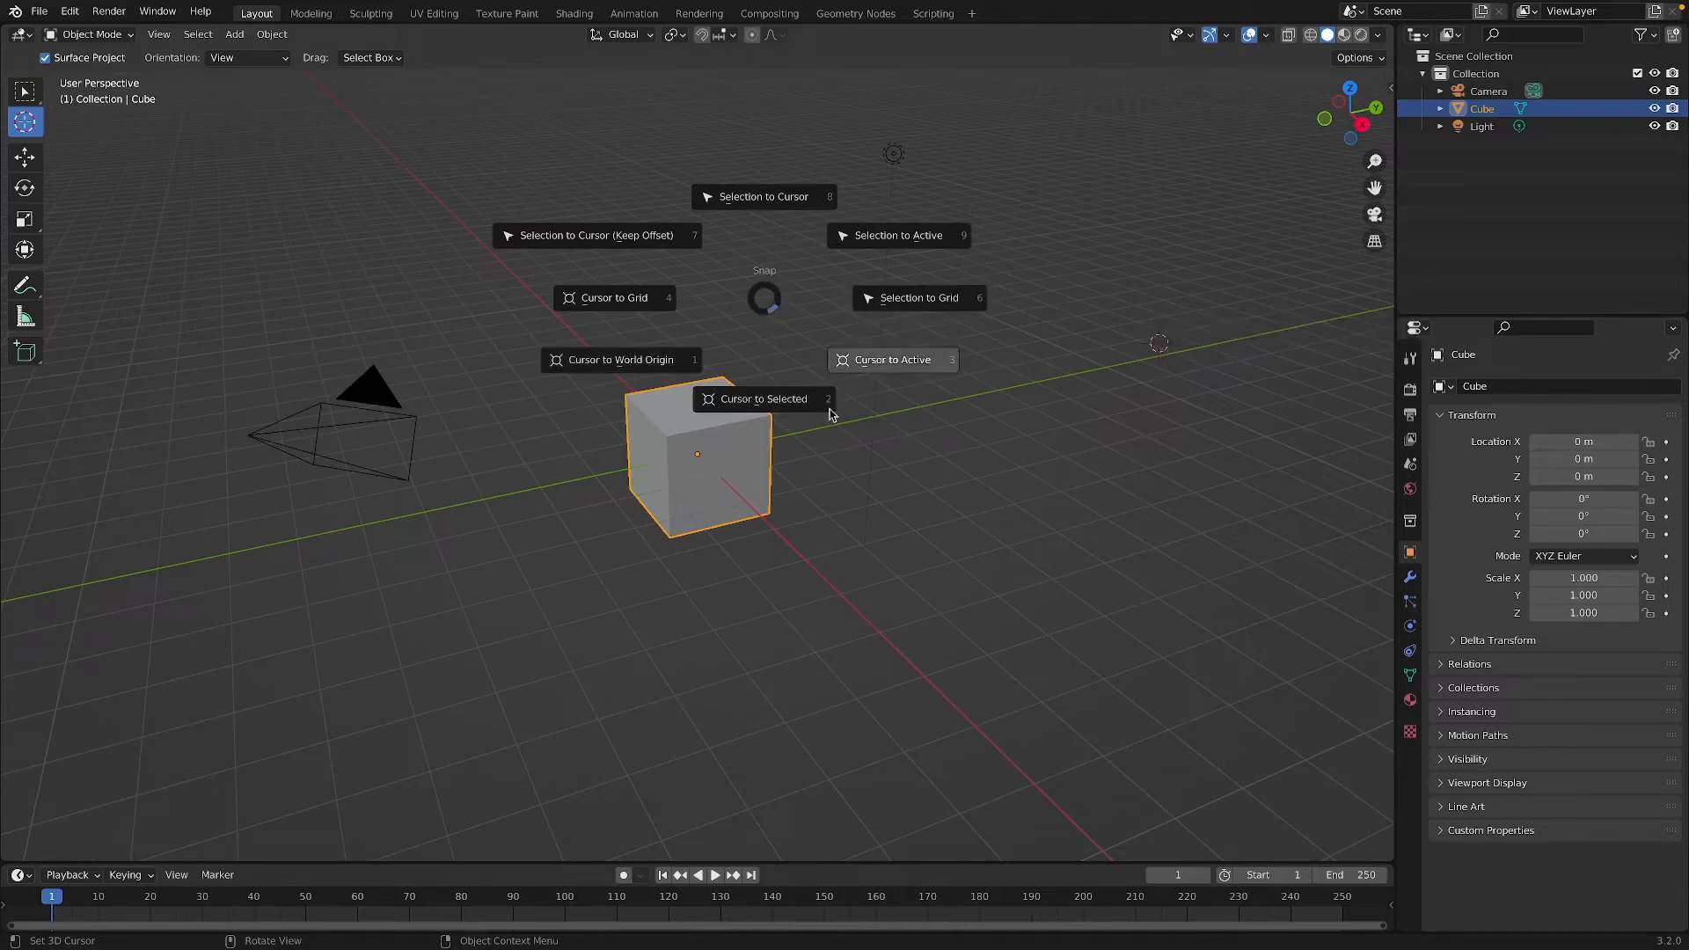
{"action": "left_click", "coordinate": [757, 200]}
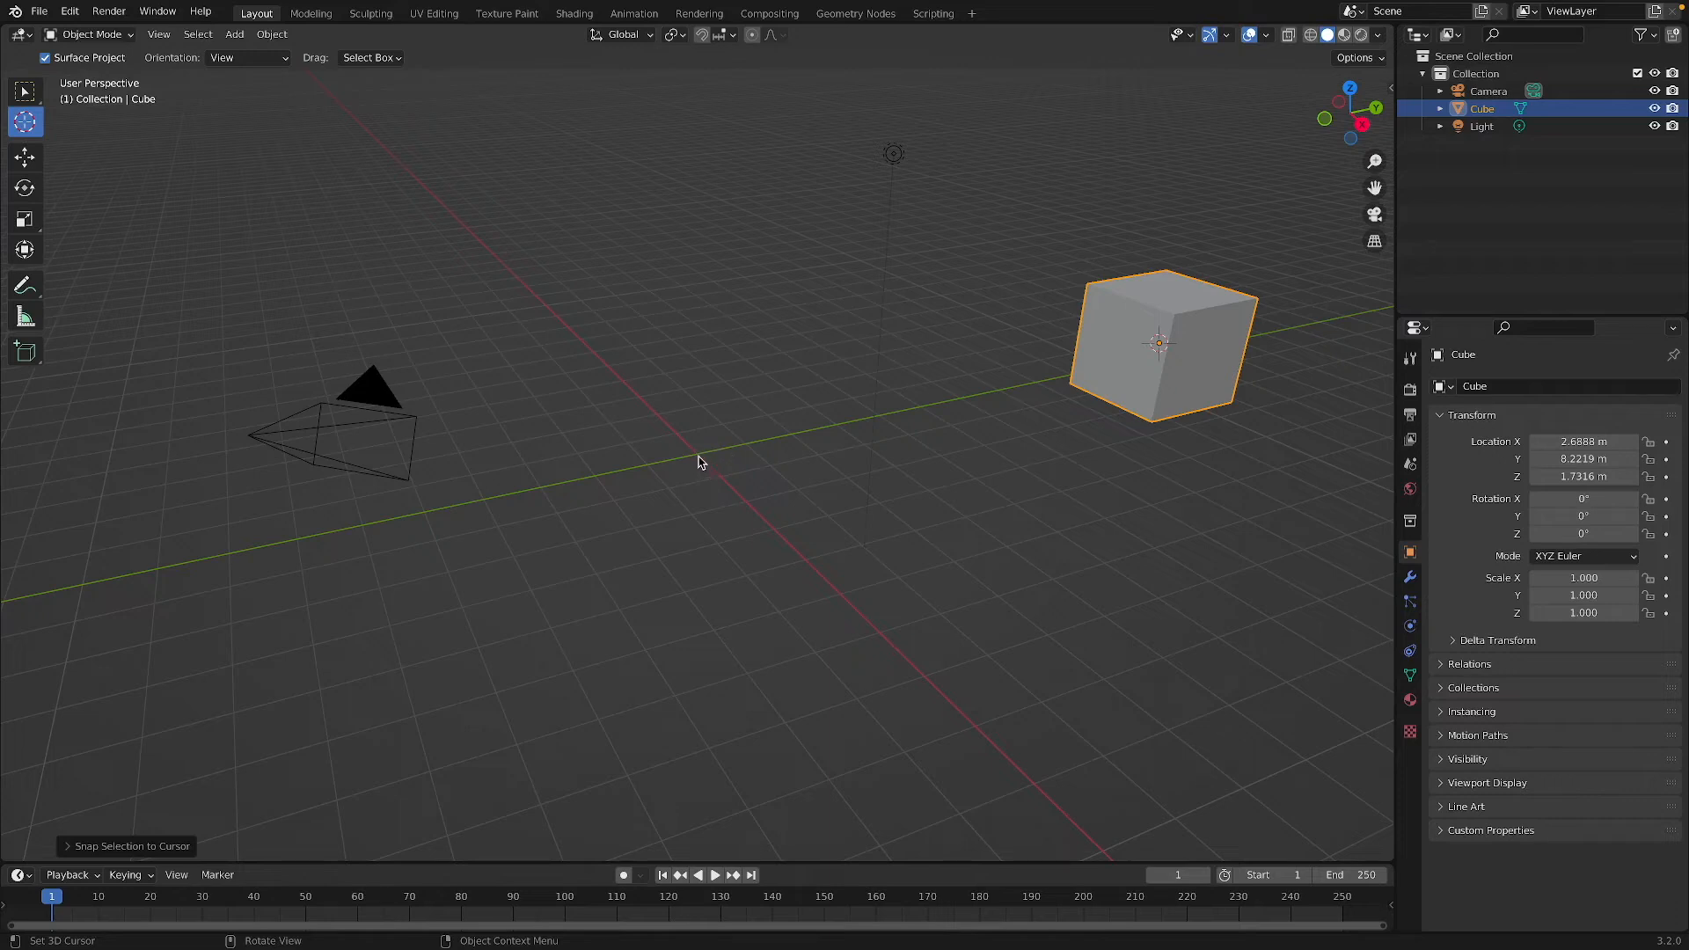
Step: Snap the 3D cursor to the world origin and bring the cube back to it with Selection to Cursor
{"action": "key", "text": "shift+s"}
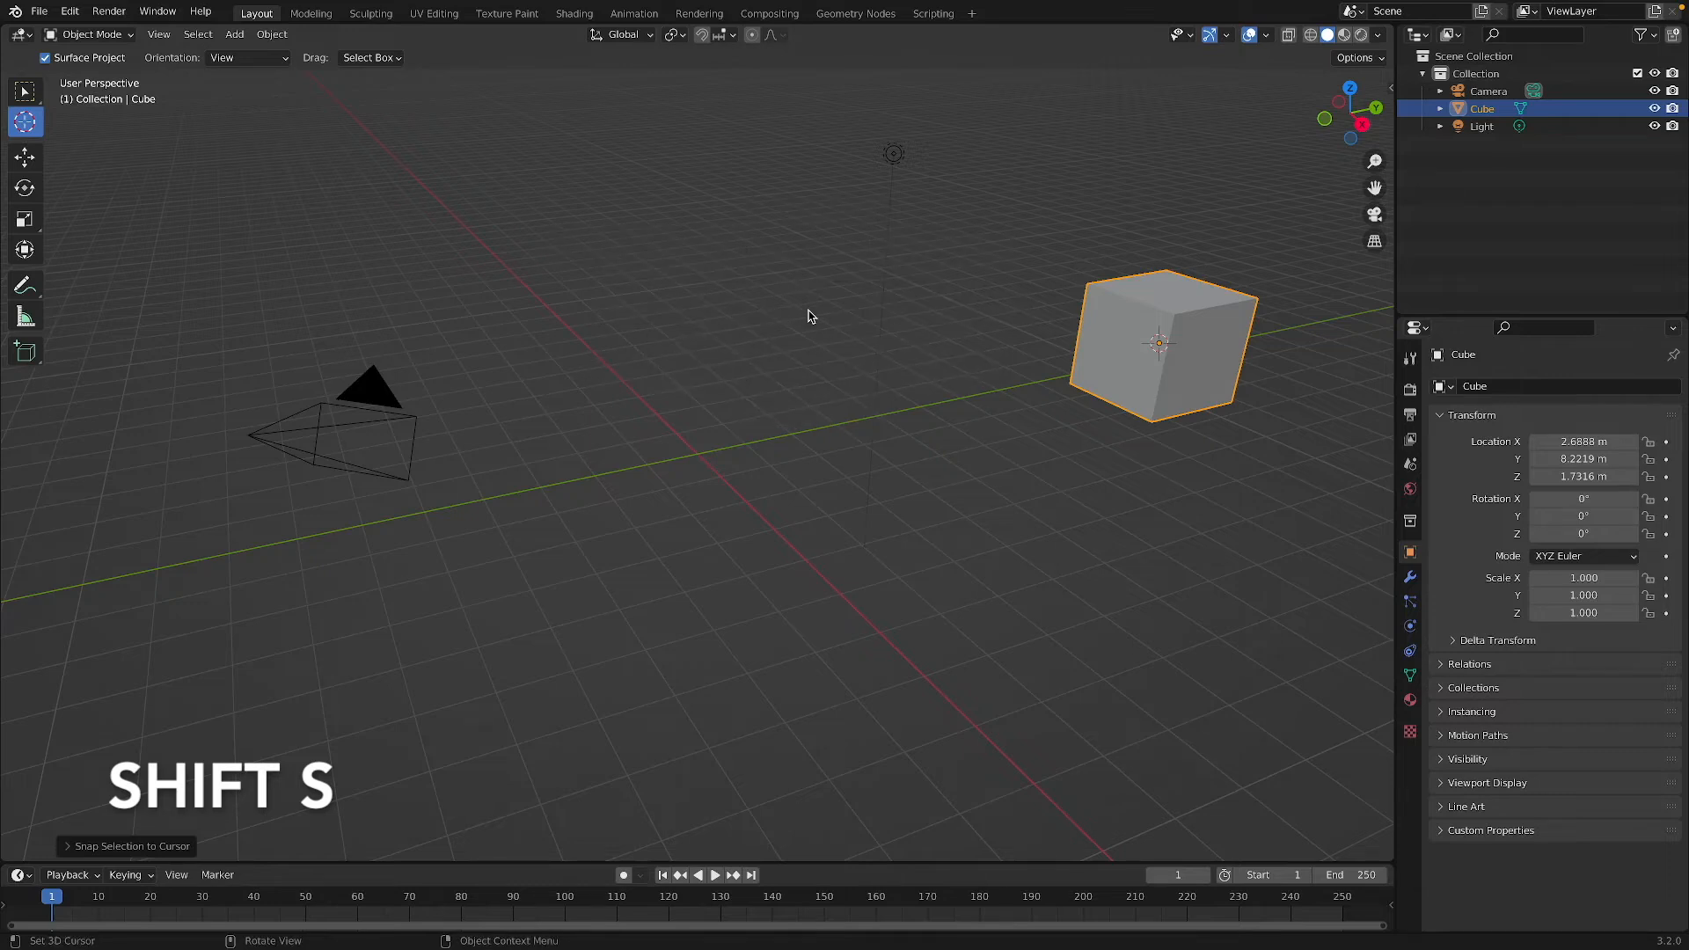
{"action": "key", "text": "shift+s"}
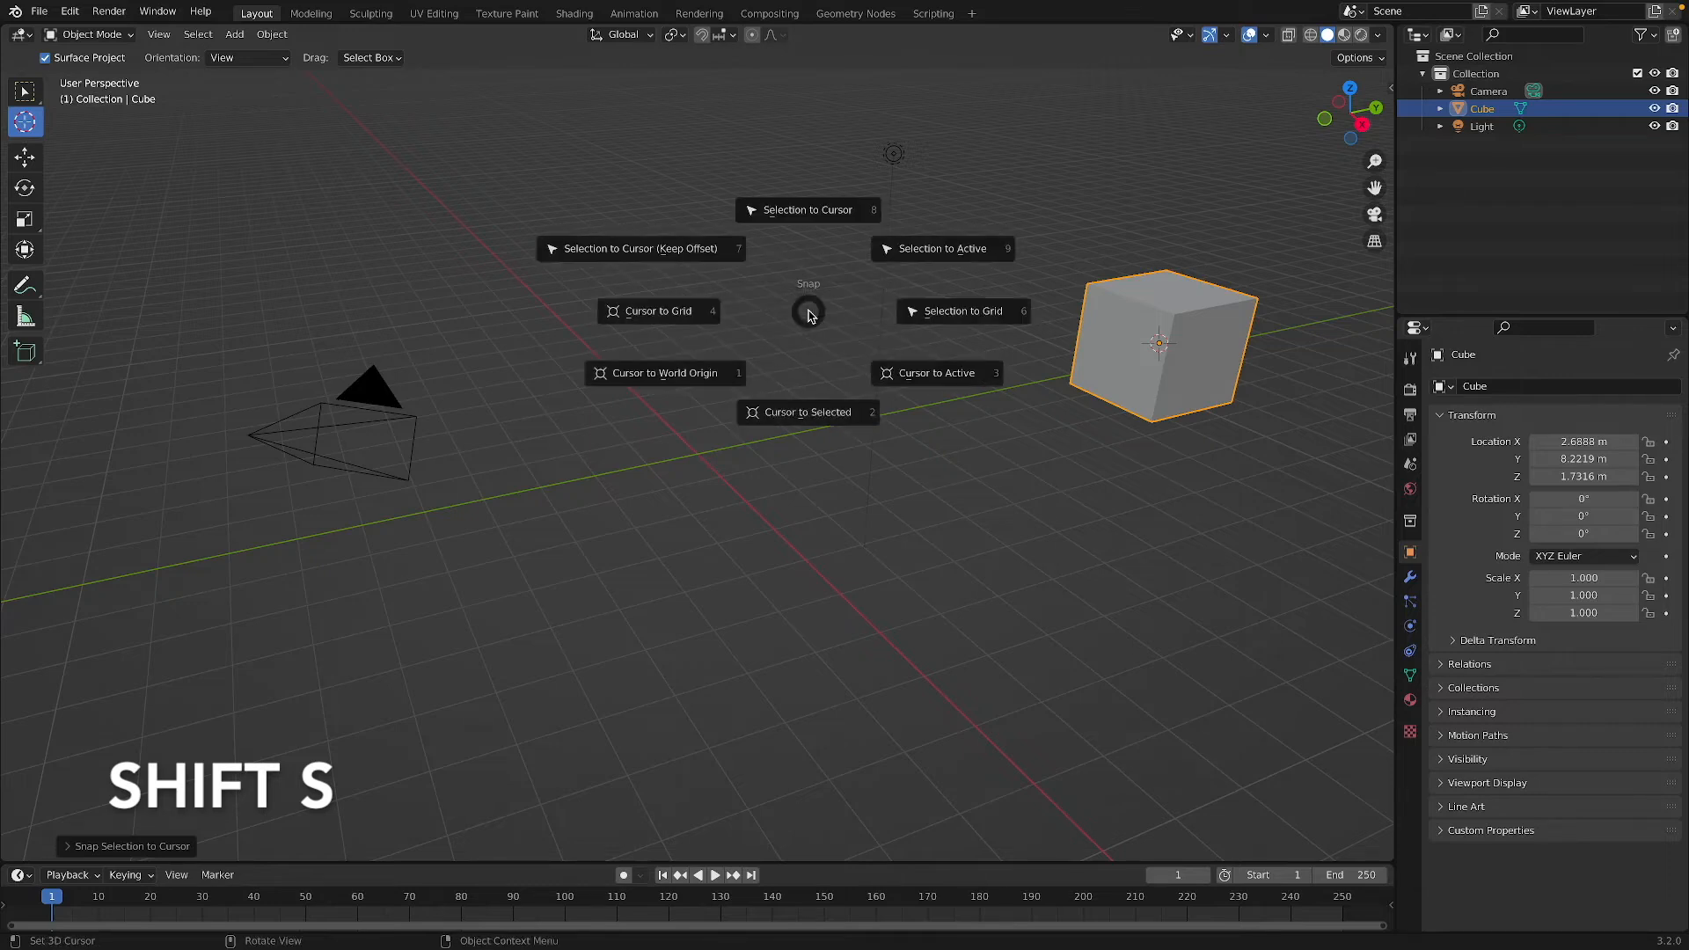
{"action": "left_click", "coordinate": [694, 387]}
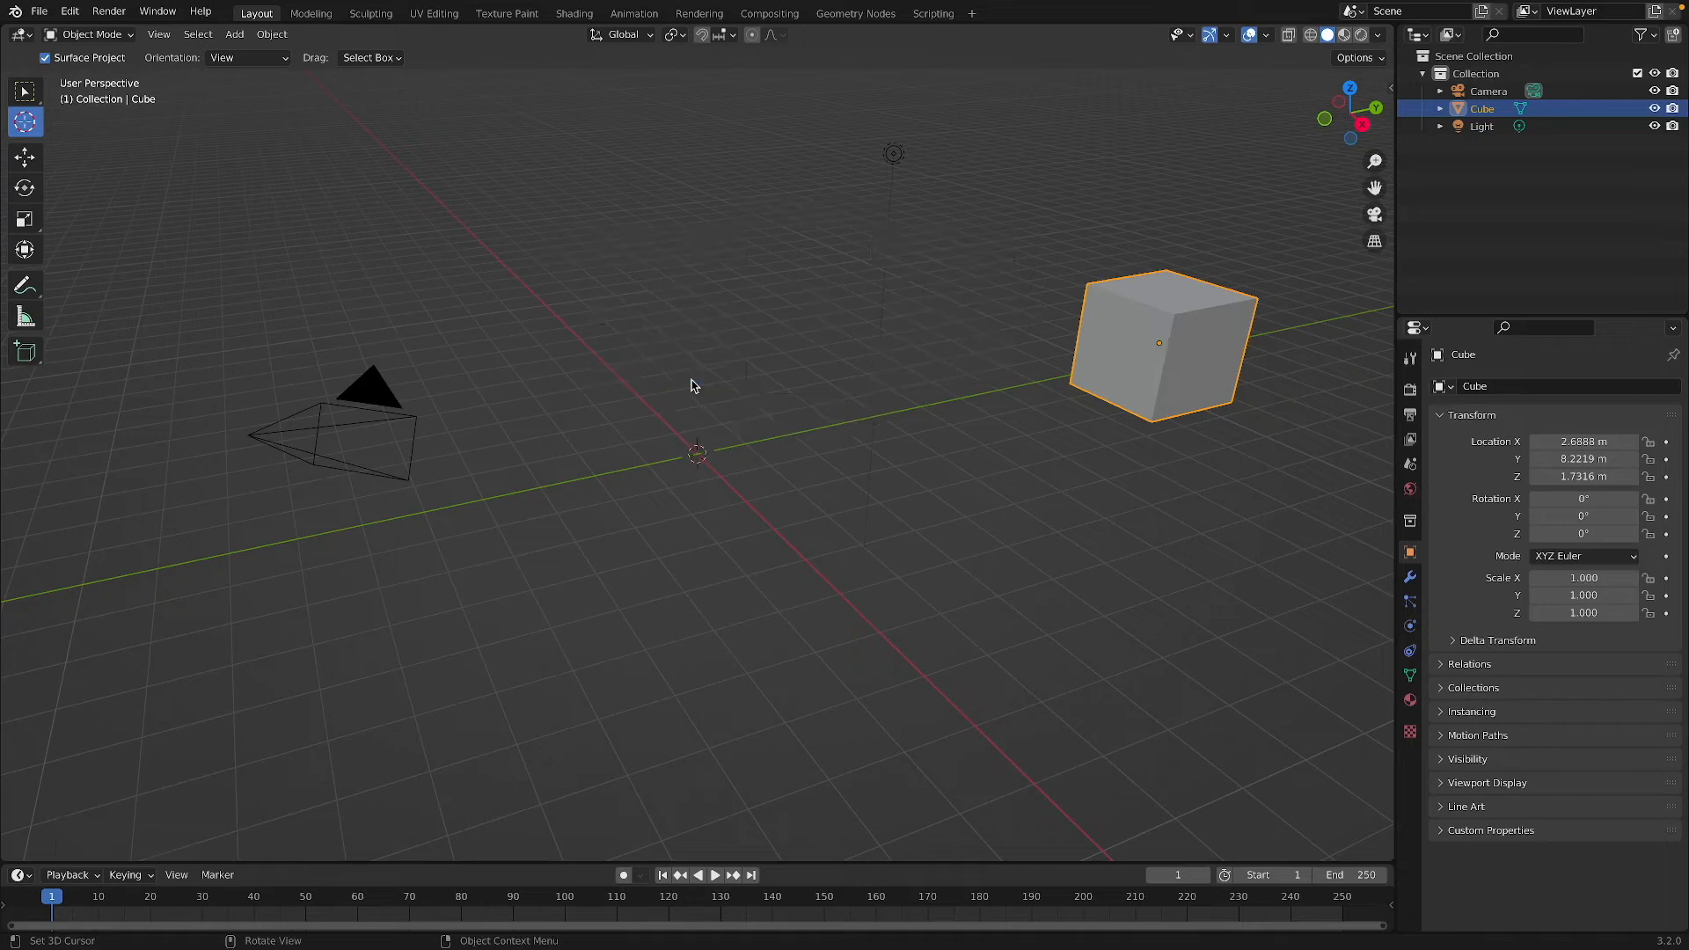
{"action": "key", "text": "shift+s"}
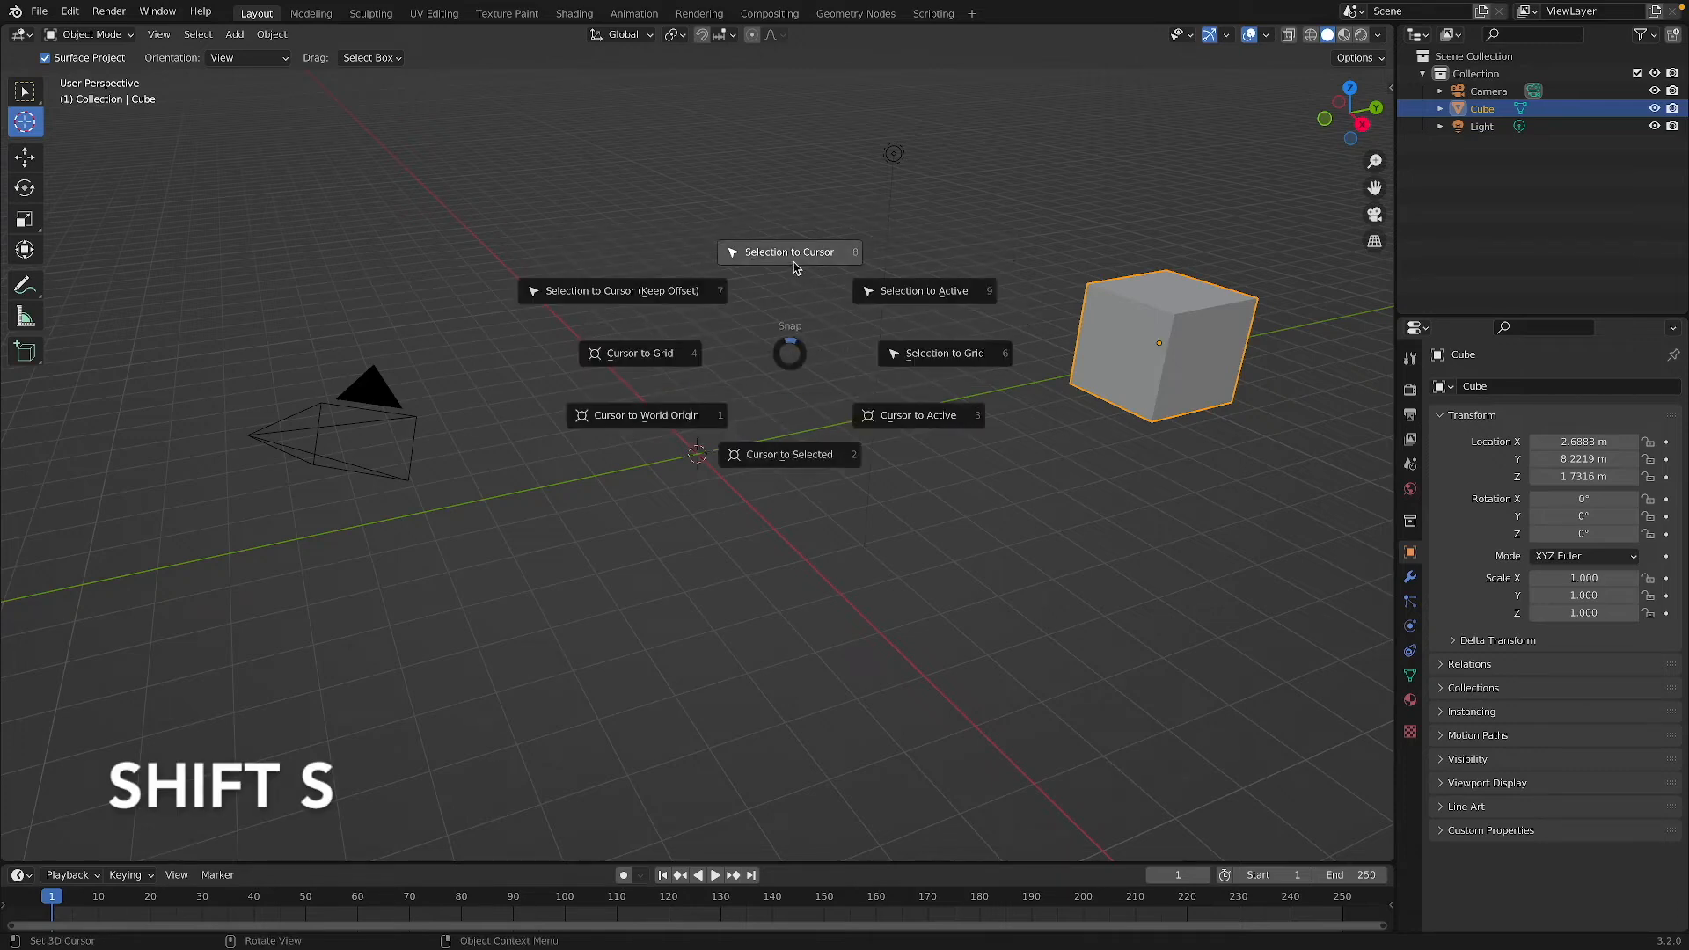
{"action": "left_click", "coordinate": [792, 264]}
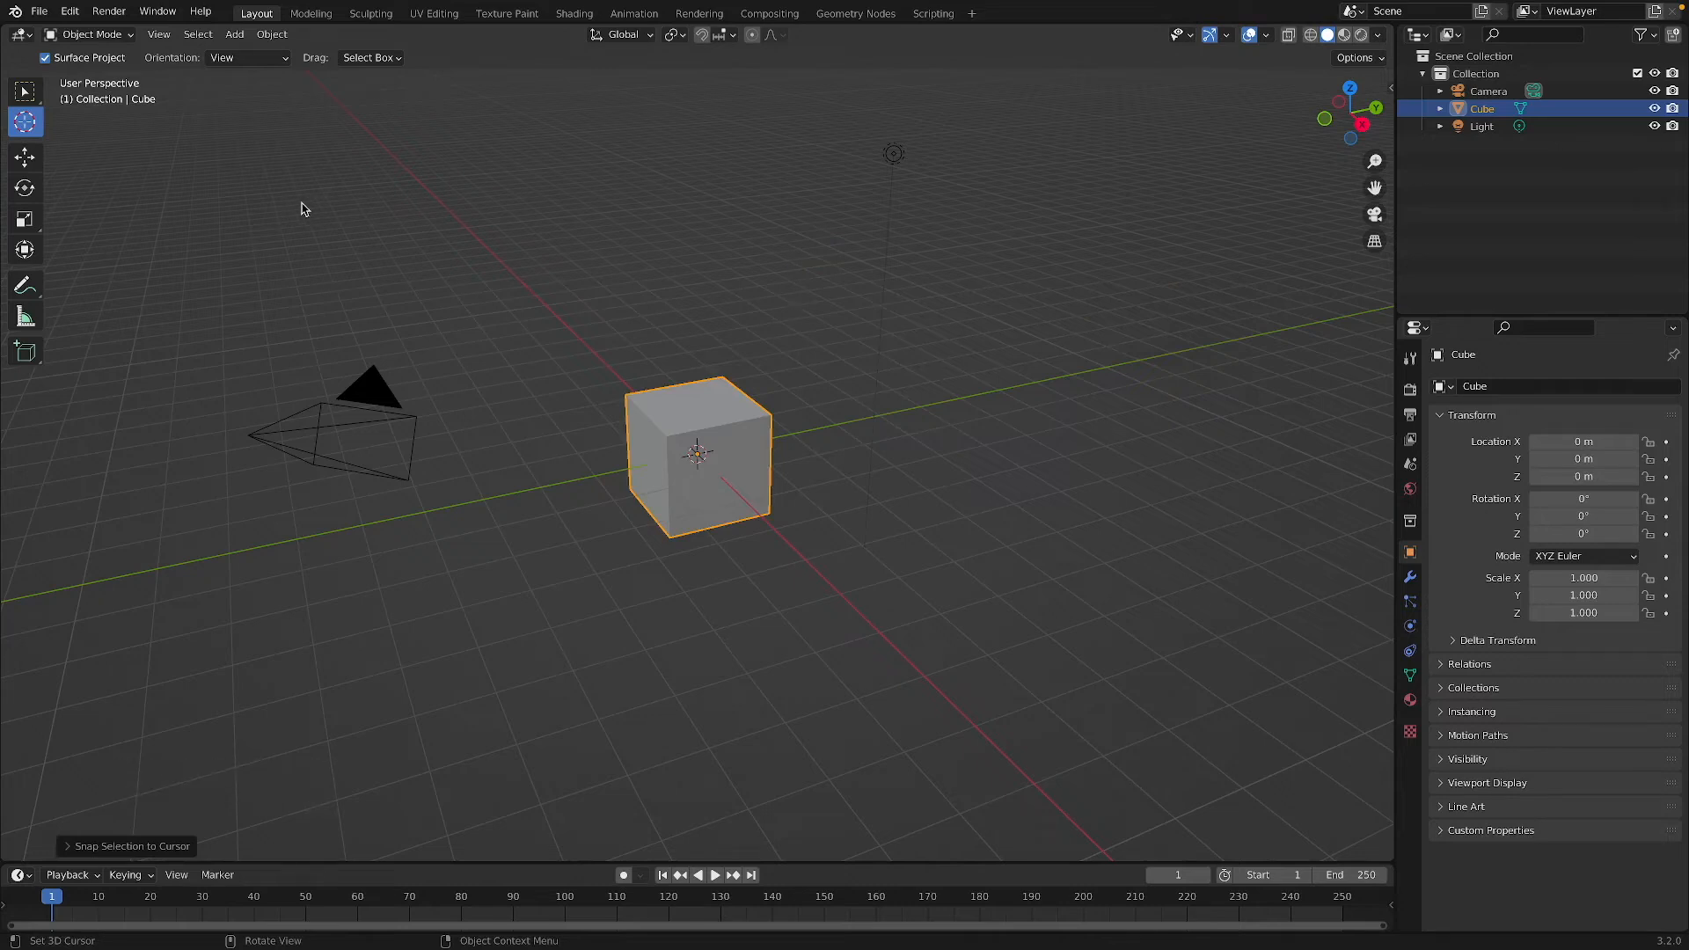
Step: Move the cube to about X 2.5, Y 7.9, Z 1.8 m and snap the 3D cursor to it with Cursor to Selected
{"action": "key", "text": "g"}
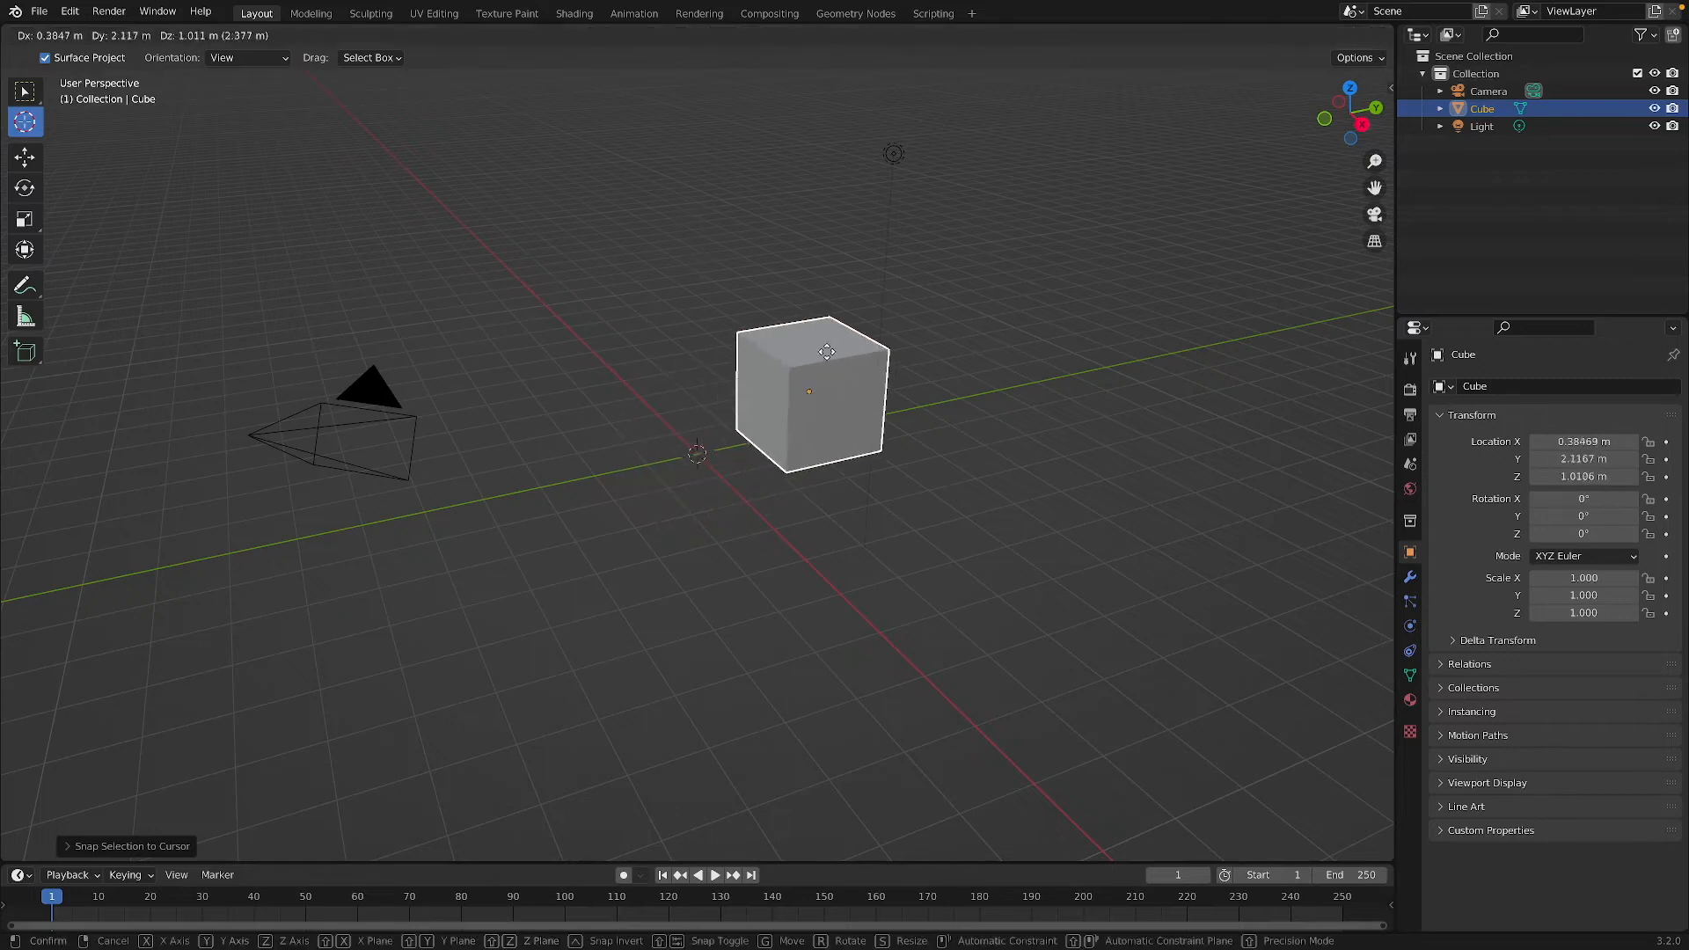
{"action": "left_click", "coordinate": [1100, 329]}
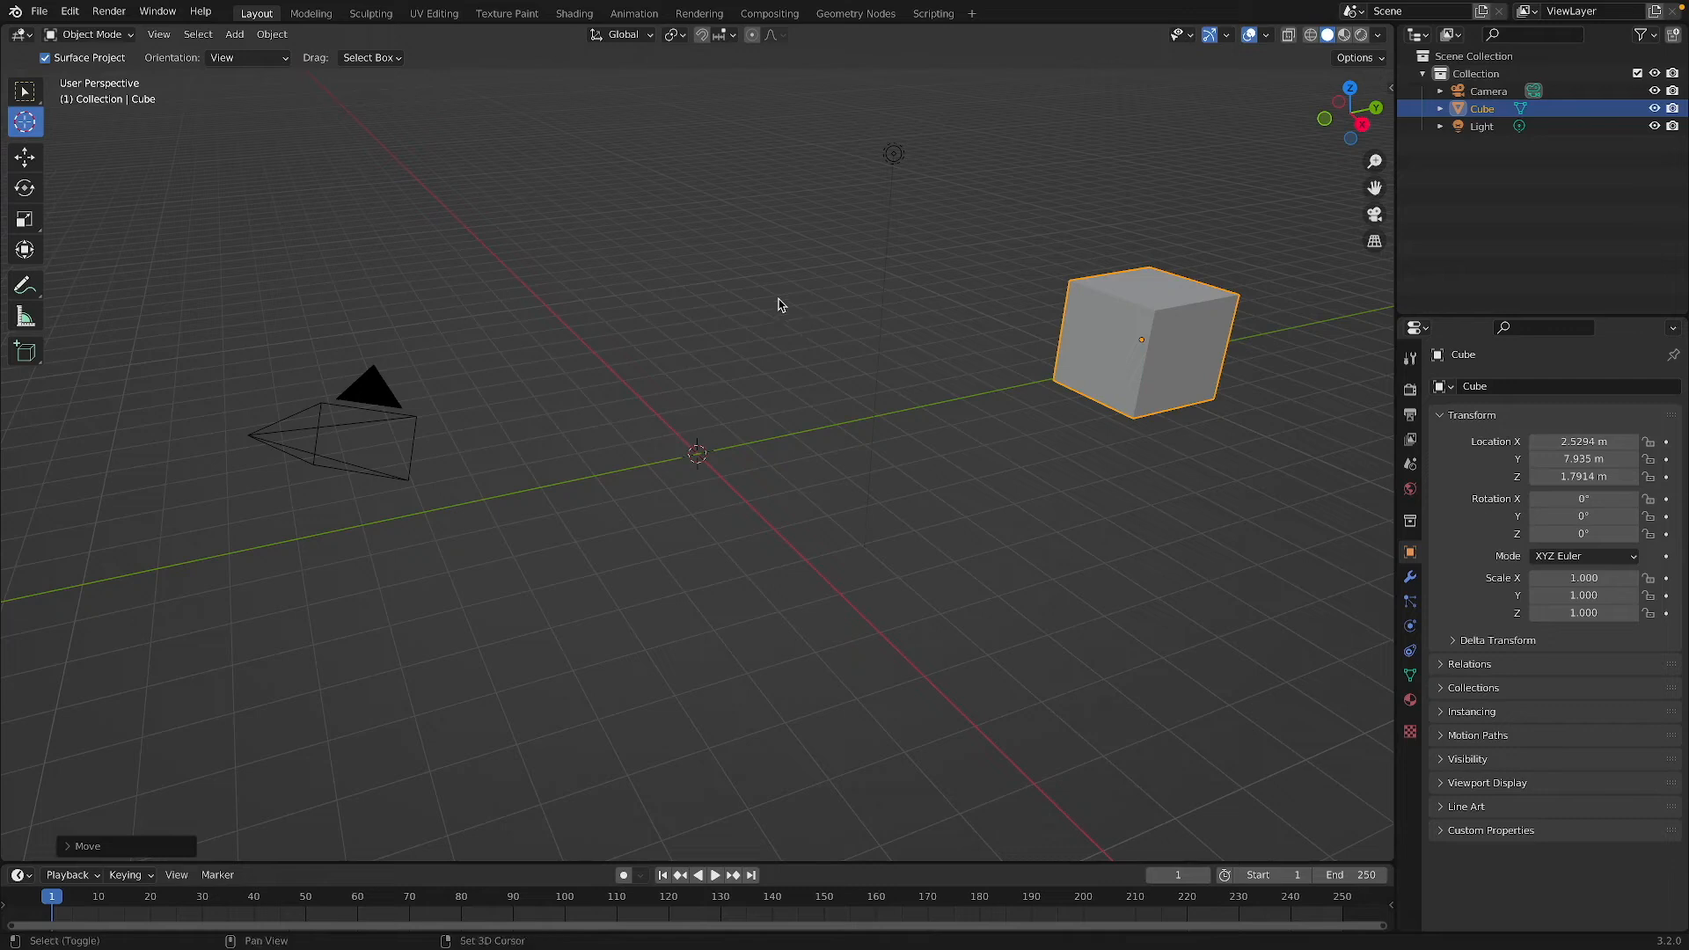
{"action": "key", "text": "shift+s"}
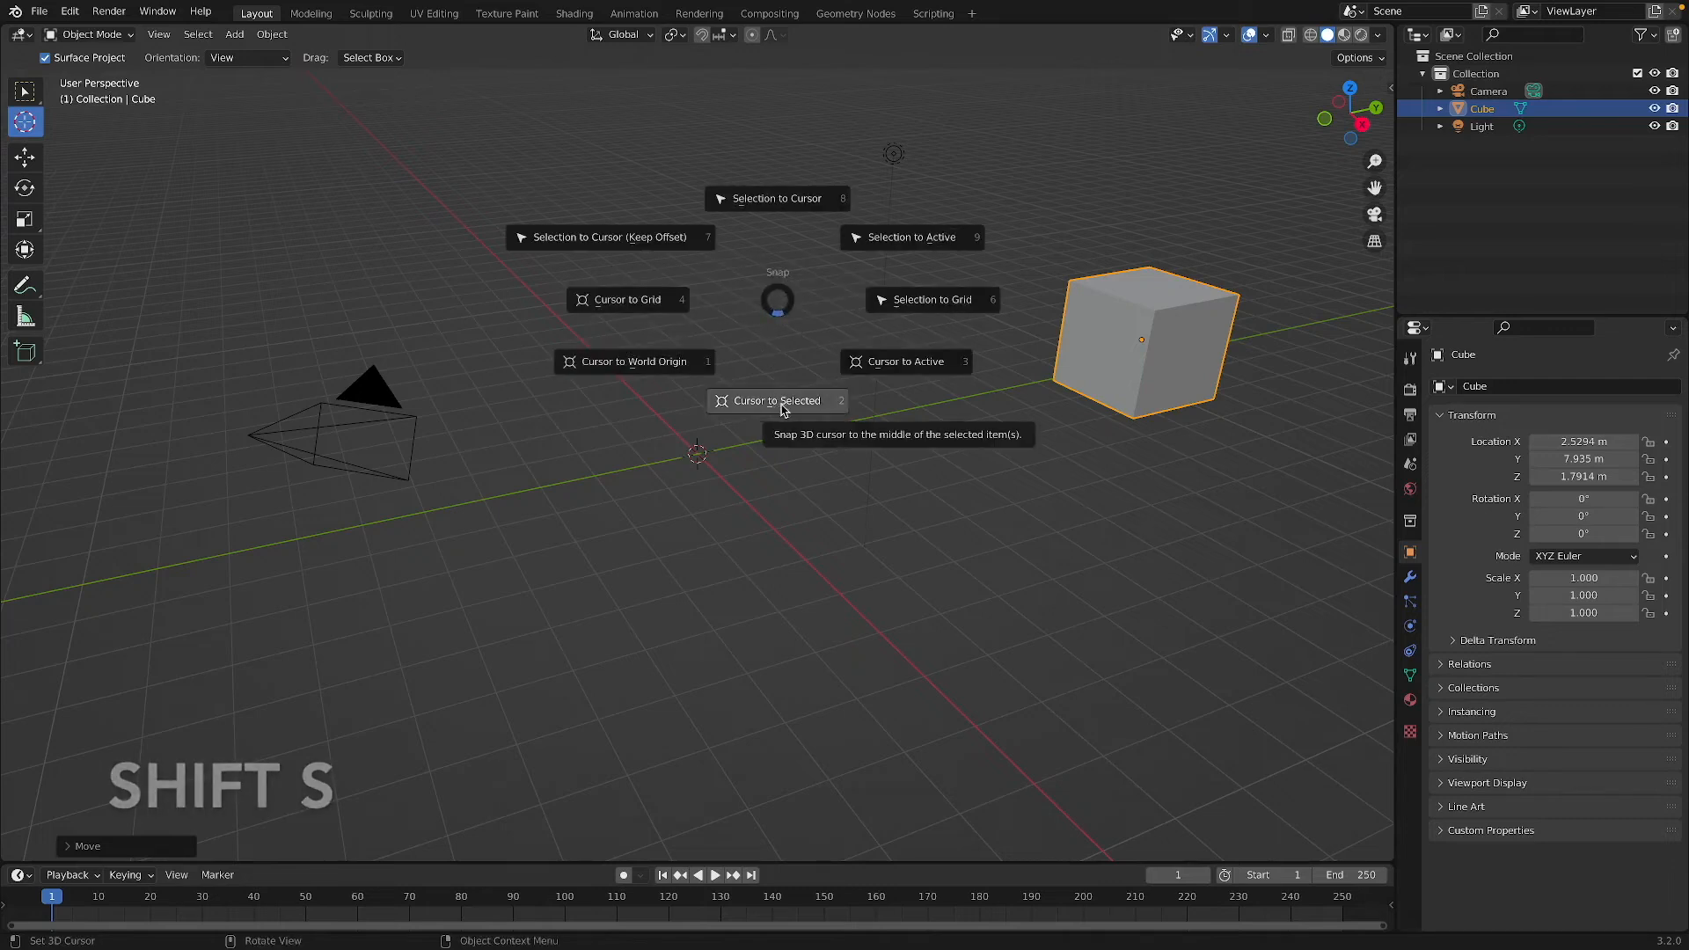
{"action": "left_click", "coordinate": [782, 405]}
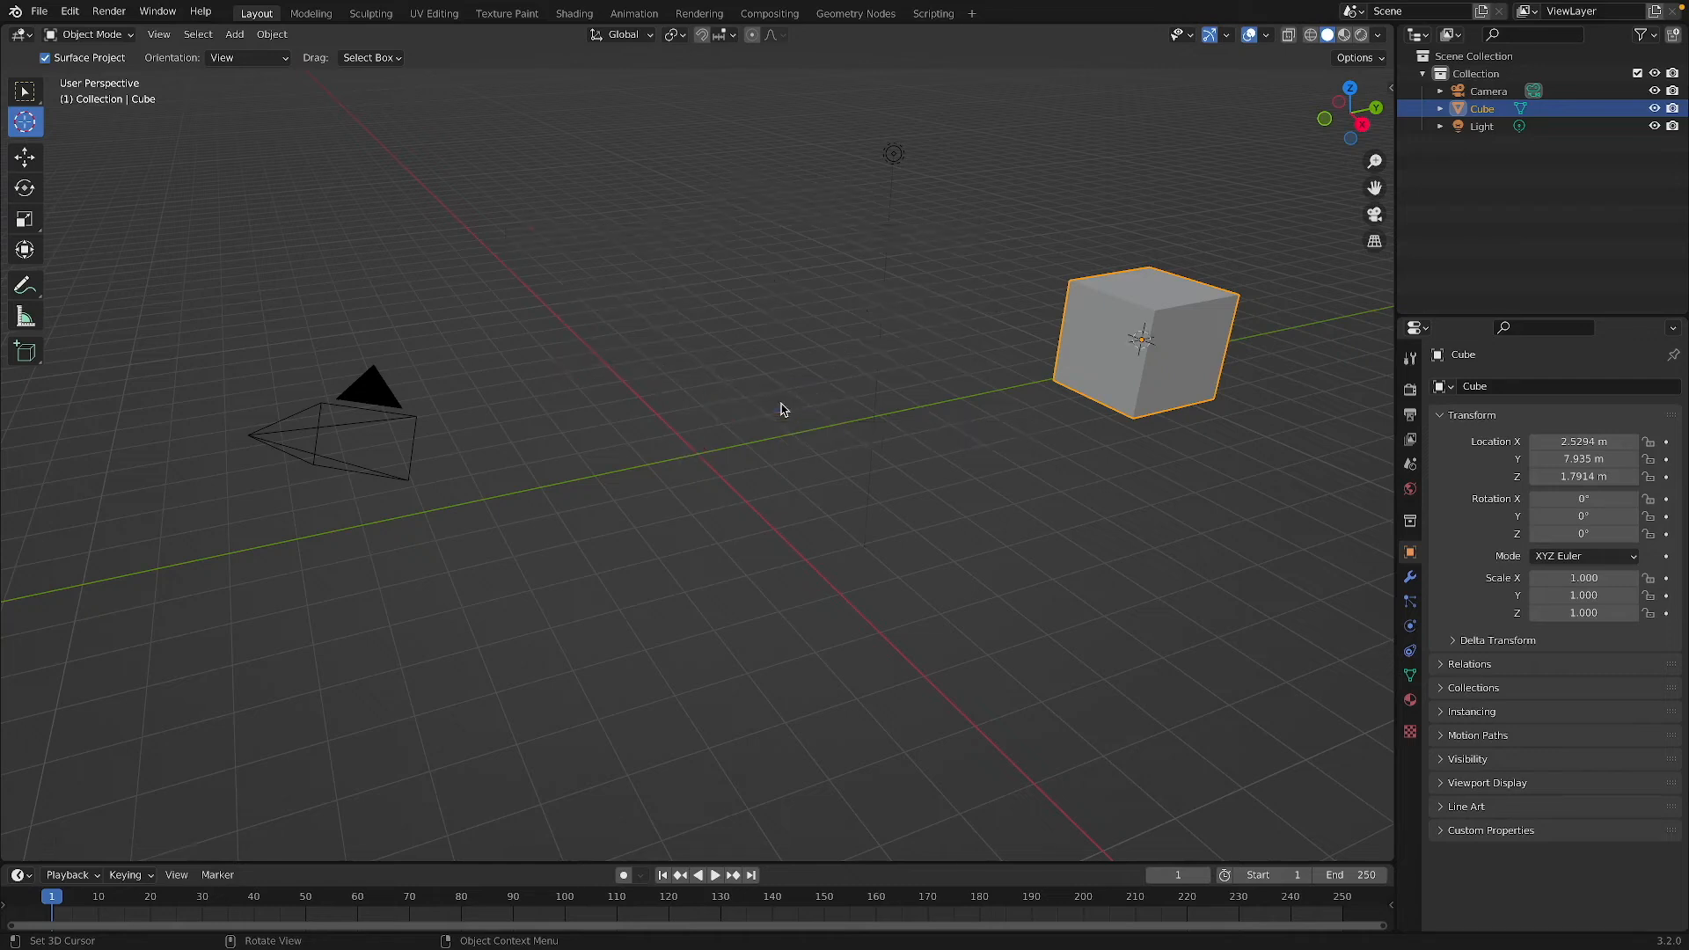
Step: Move the cube to about X -1.1, Y 1.2, Z 2.9 m and snap the 3D cursor to its new position
{"action": "key", "text": "g"}
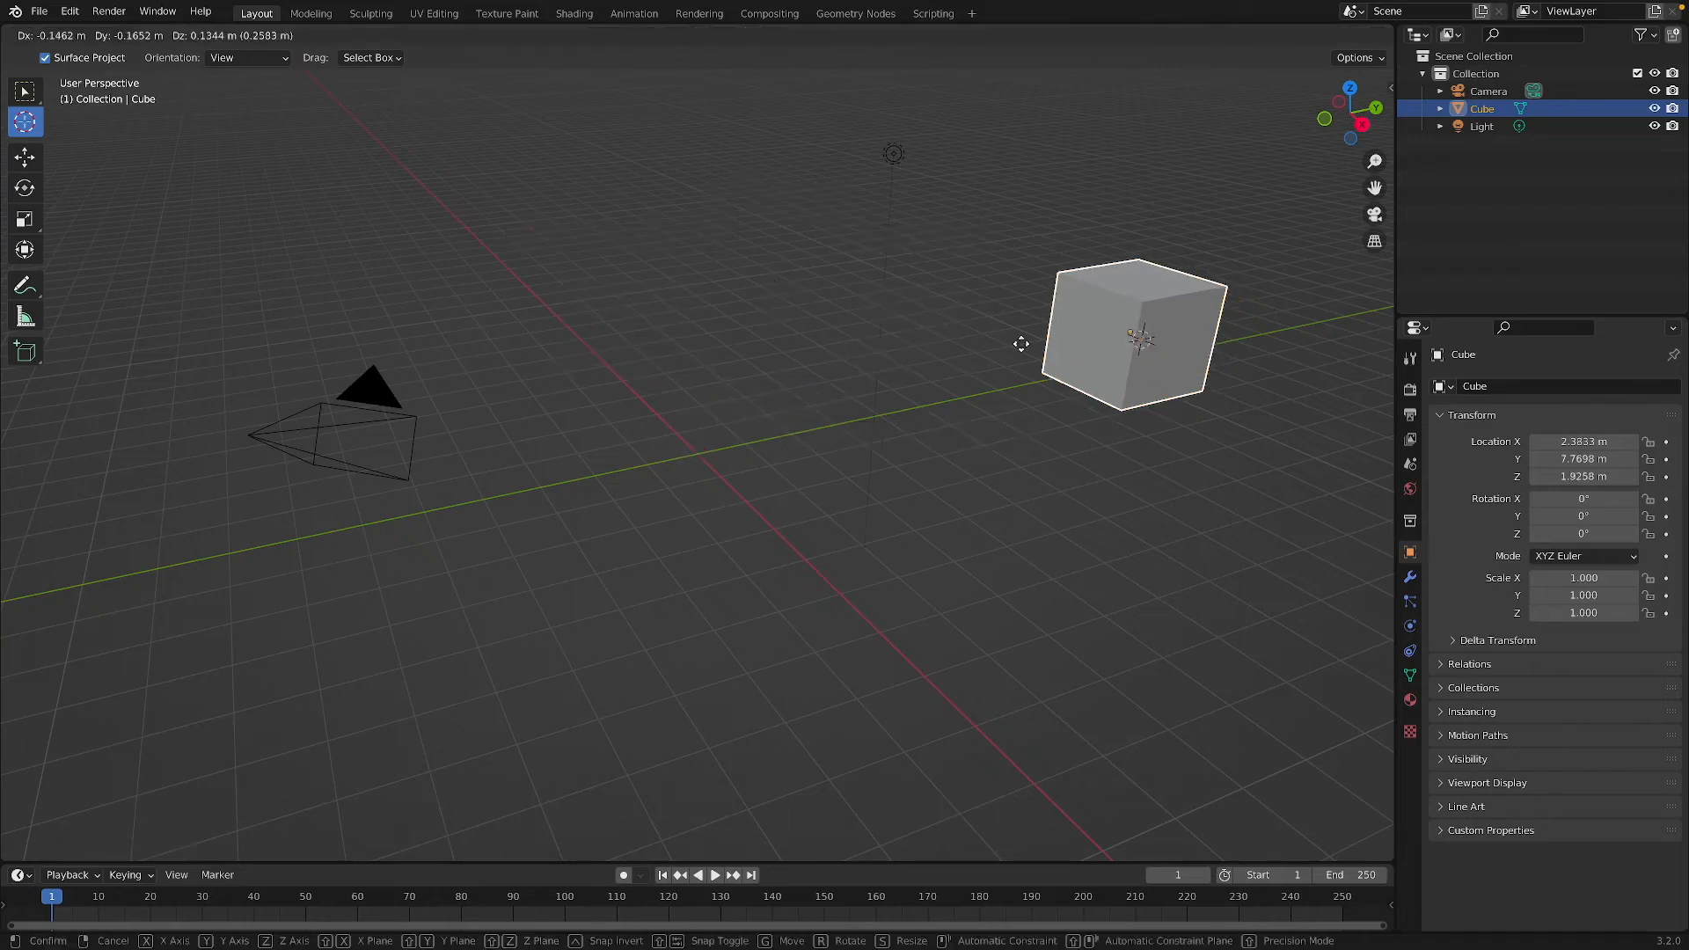
{"action": "left_click", "coordinate": [687, 326]}
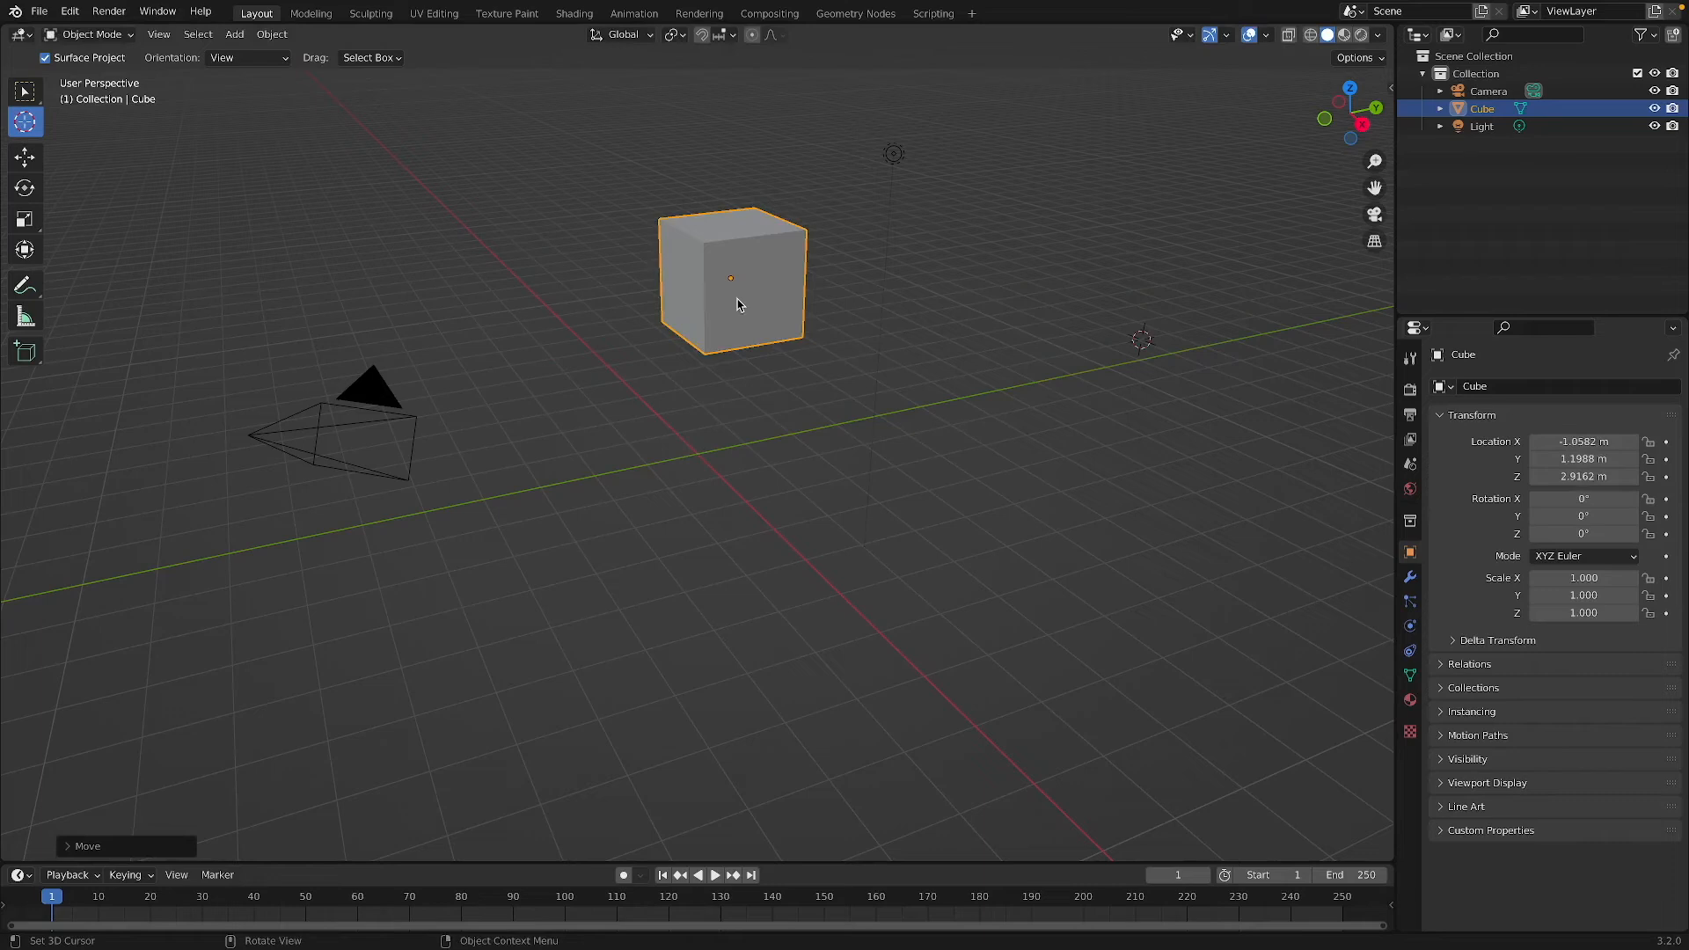
{"action": "key", "text": "shift+s"}
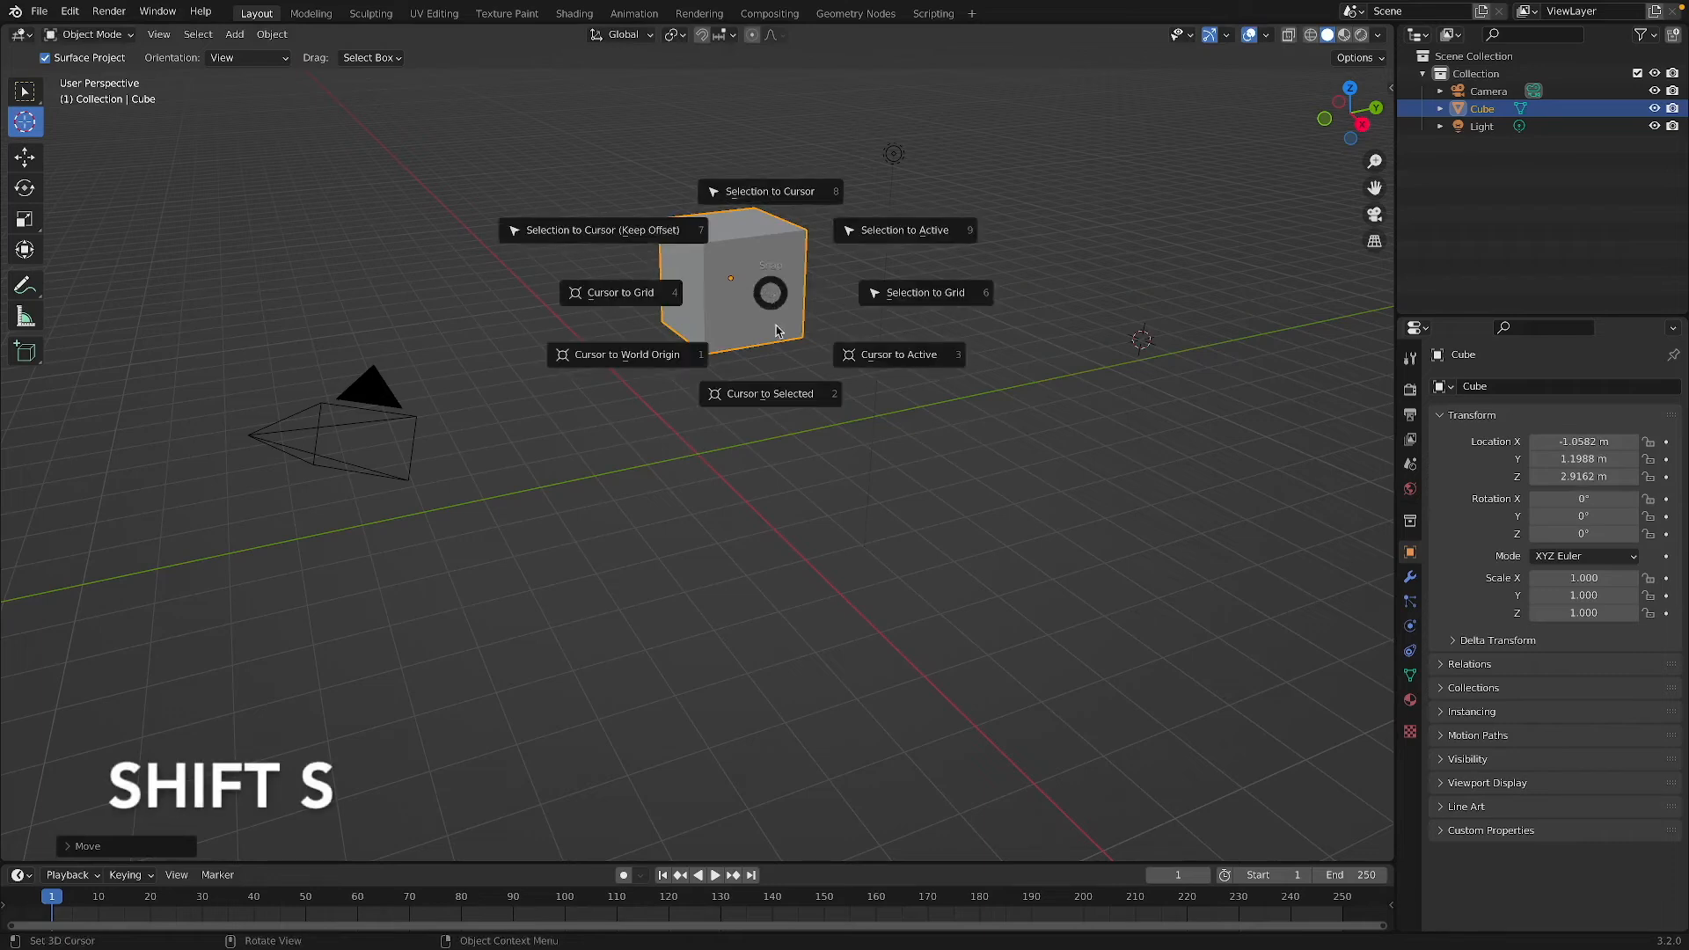
{"action": "left_click", "coordinate": [789, 392]}
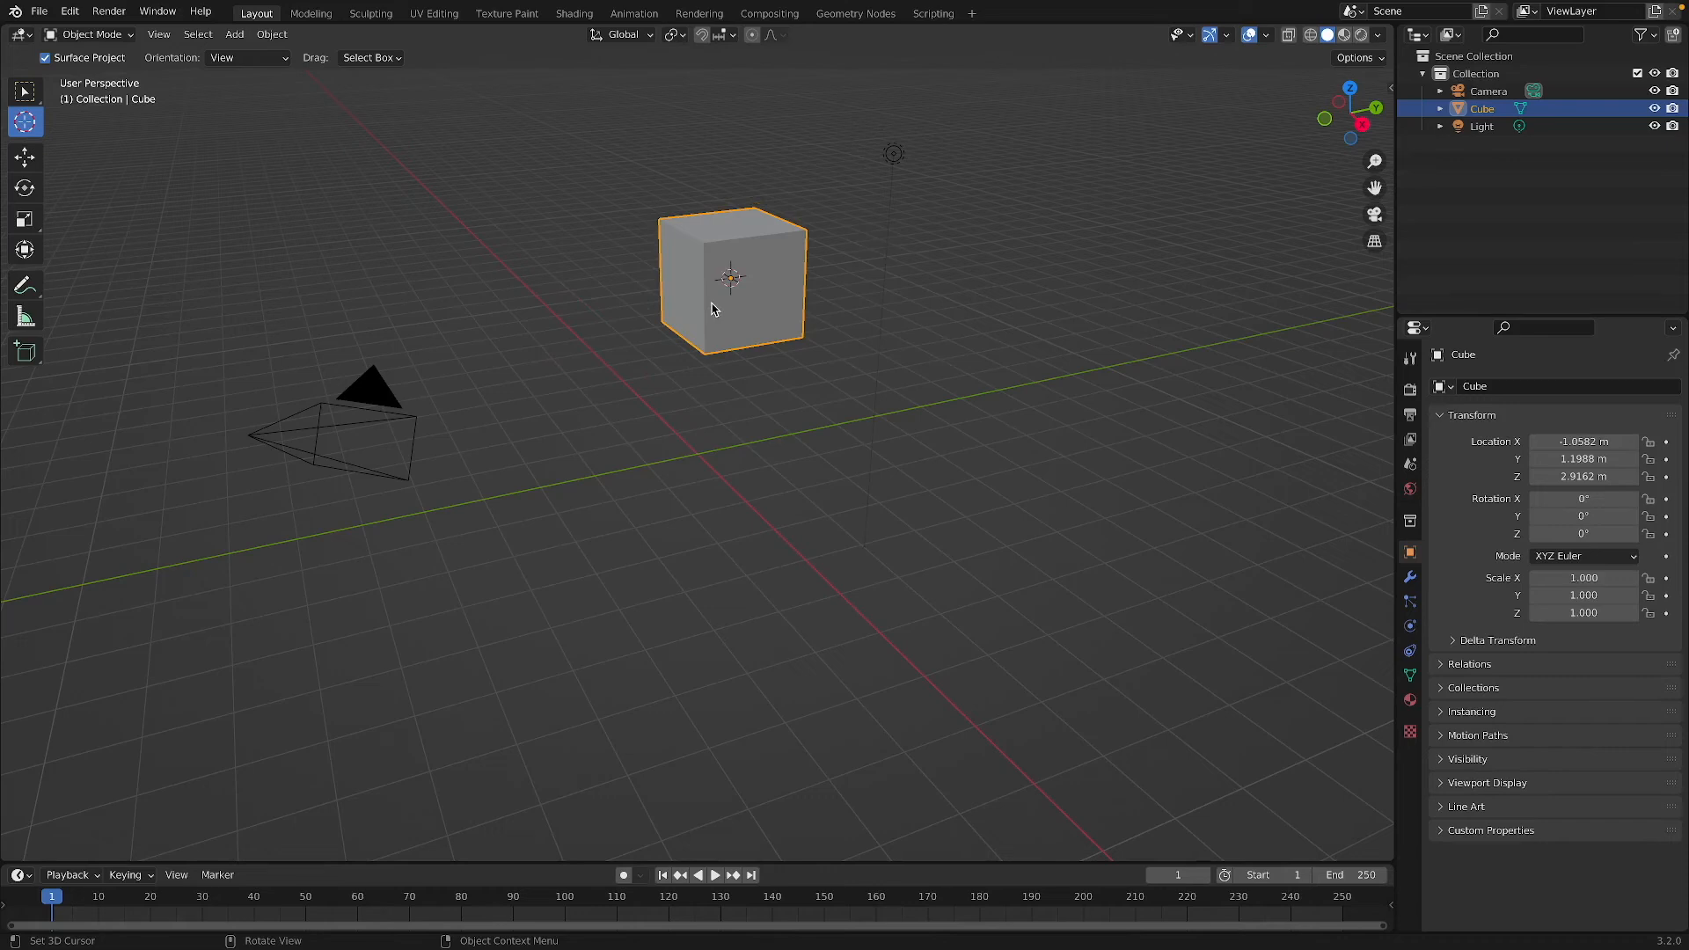
Step: Move the cube away to about X -4.4, Y -6.1, Z 3.1 m and add a UV sphere at the 3D cursor
{"action": "key", "text": "g"}
{"action": "left_click", "coordinate": [359, 297]}
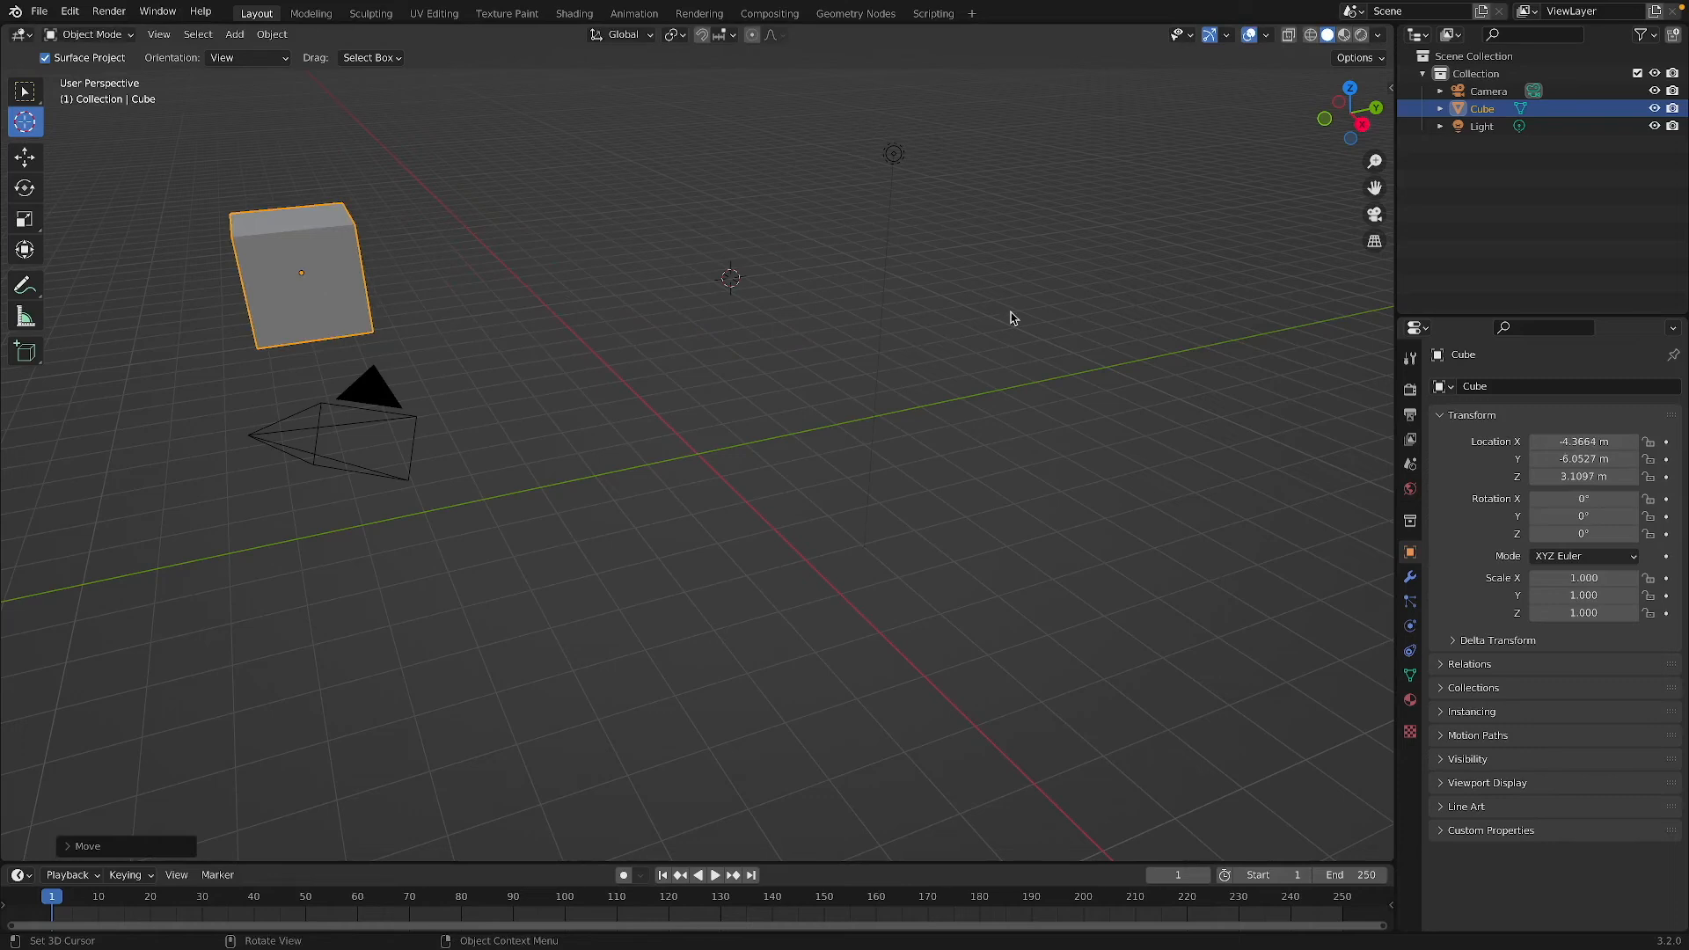
{"action": "key", "text": "shift+a"}
{"action": "mouse_move", "coordinate": [997, 300]}
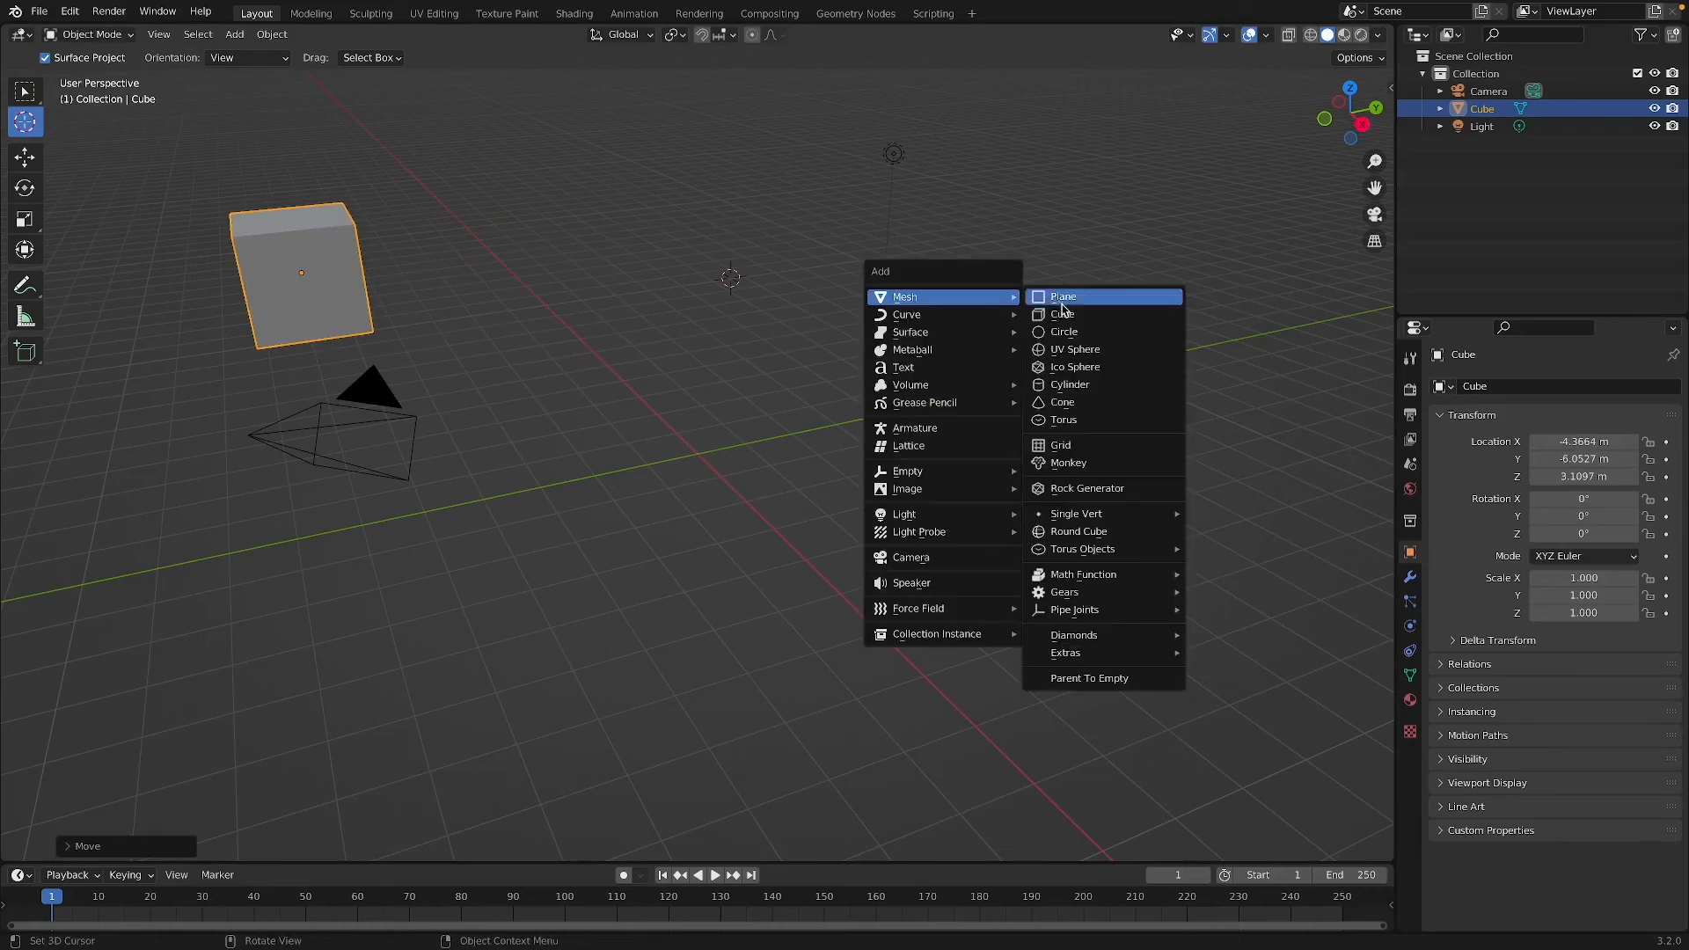
{"action": "left_click", "coordinate": [1075, 351]}
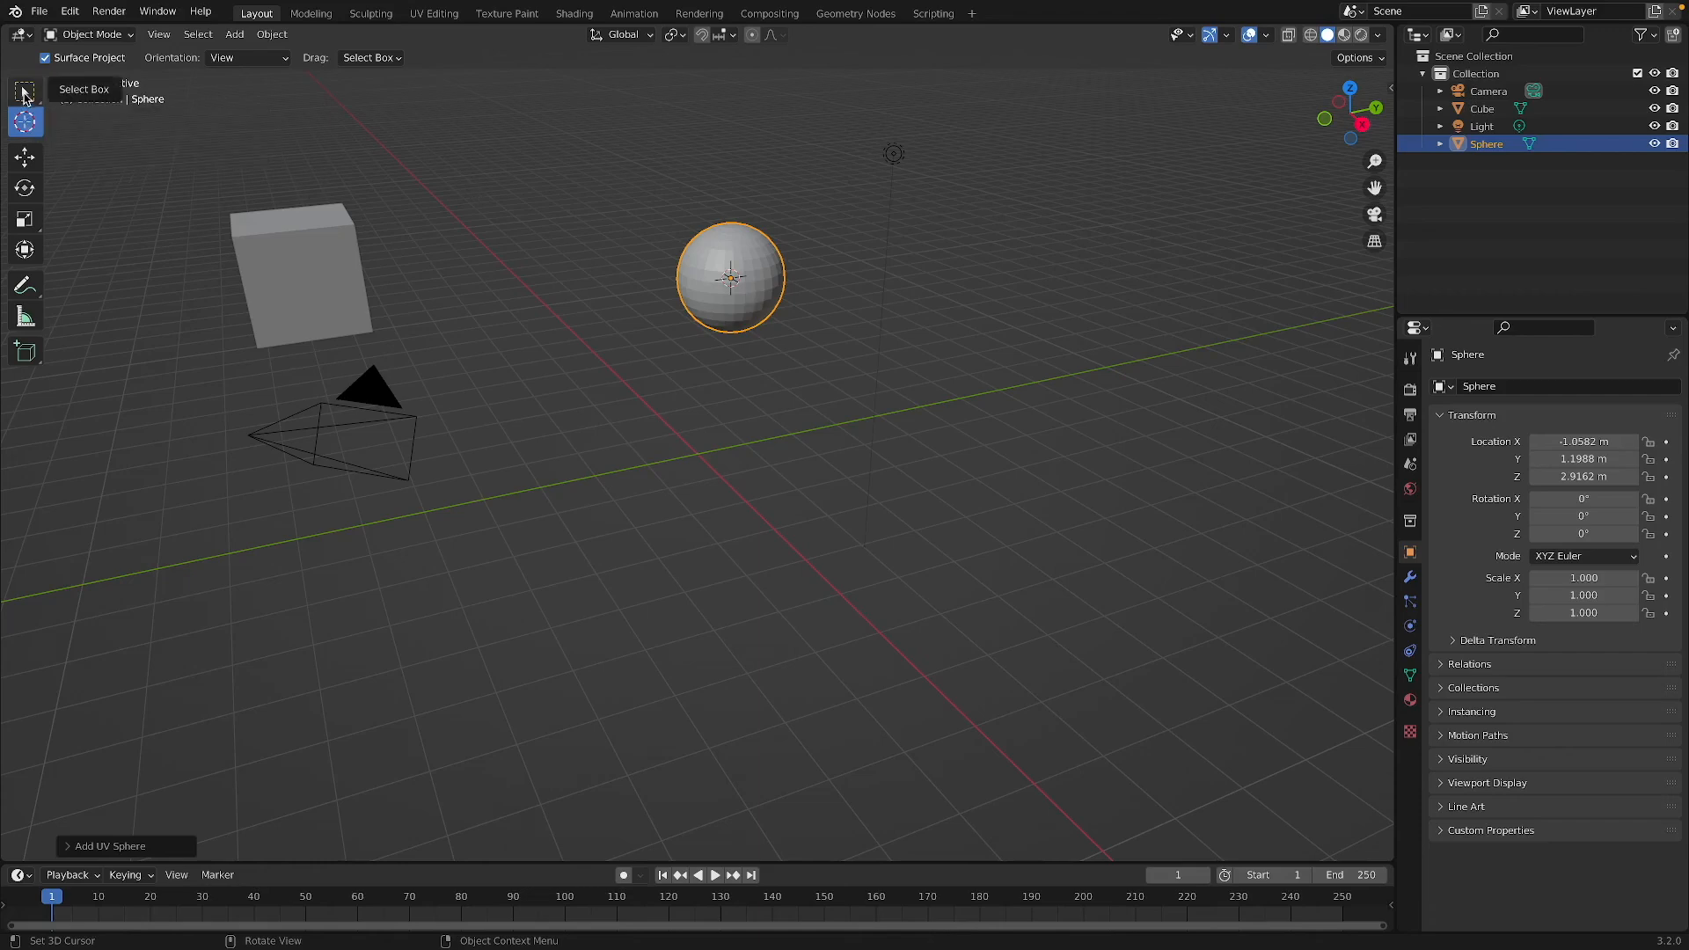
Step: Switch to the Select Box tool and select the cube and the sphere alternately, ending with only the sphere selected
{"action": "left_click", "coordinate": [25, 95]}
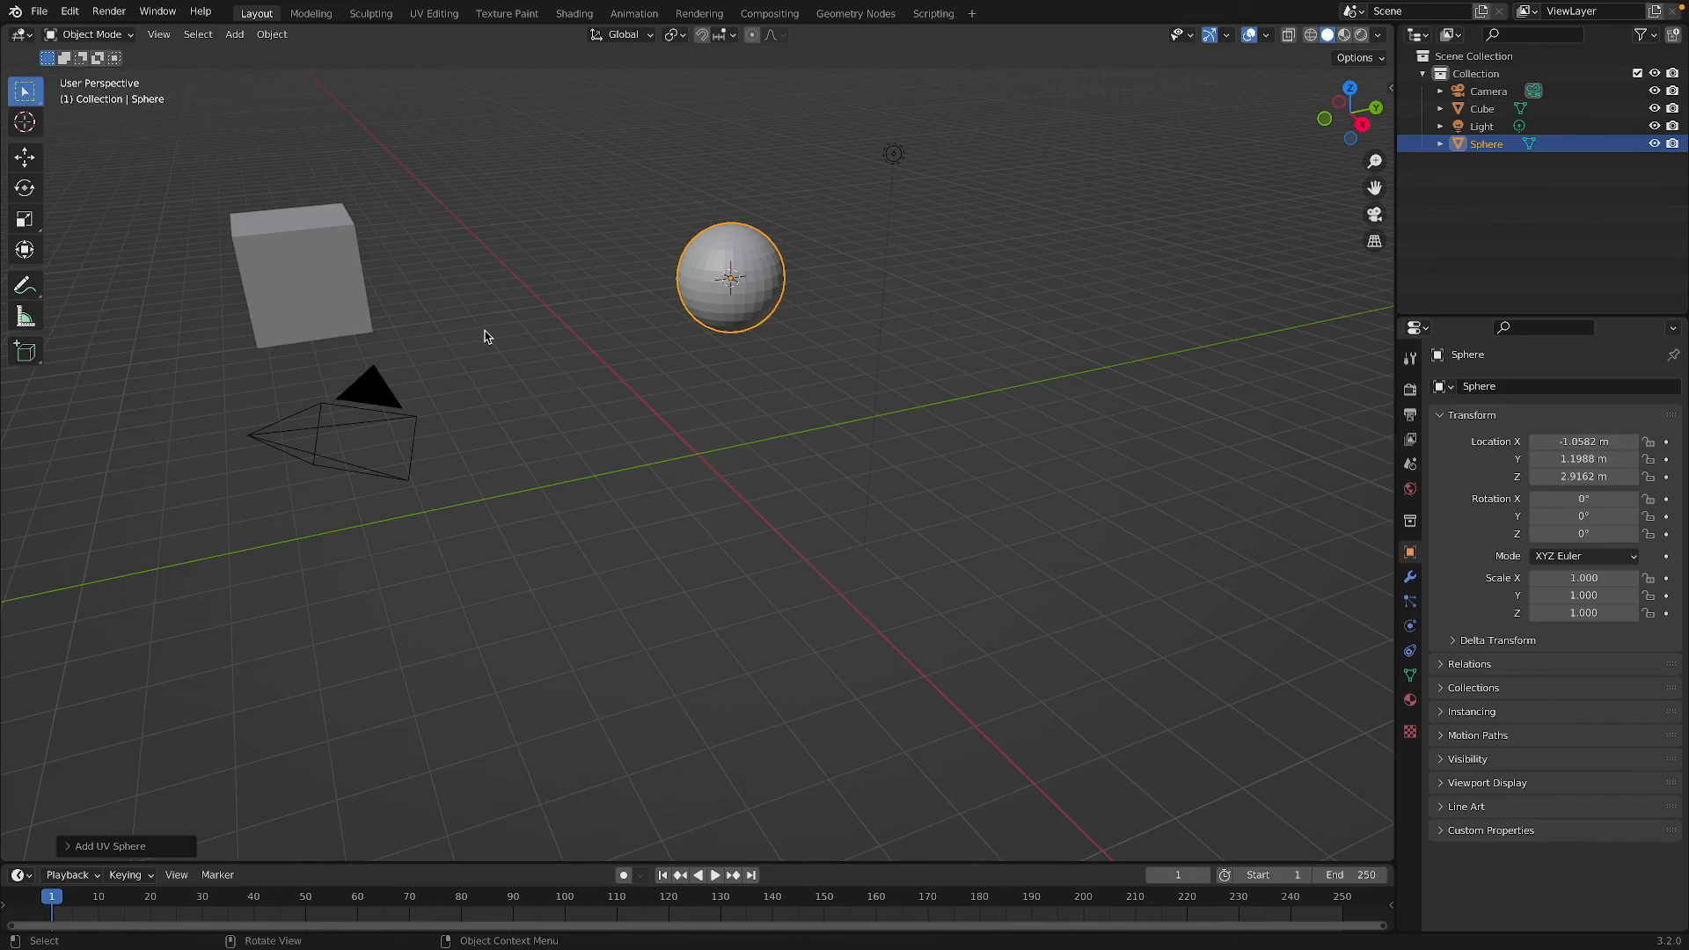
{"action": "left_click", "coordinate": [300, 251]}
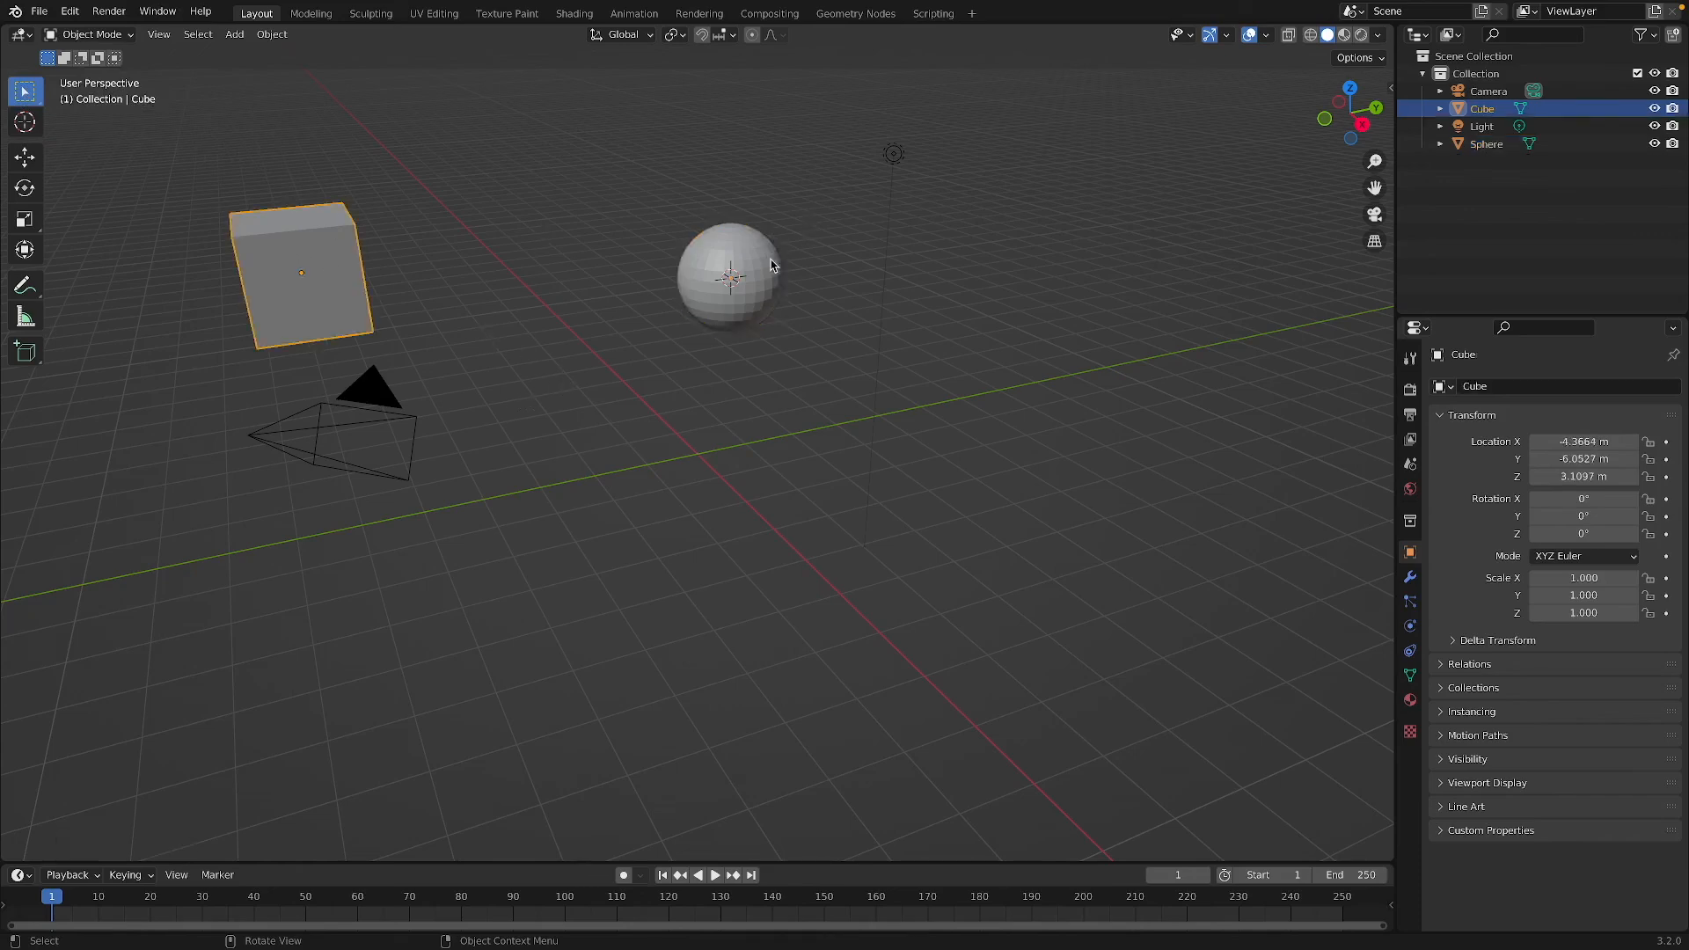
{"action": "left_click", "coordinate": [771, 261]}
{"action": "left_click", "coordinate": [296, 251]}
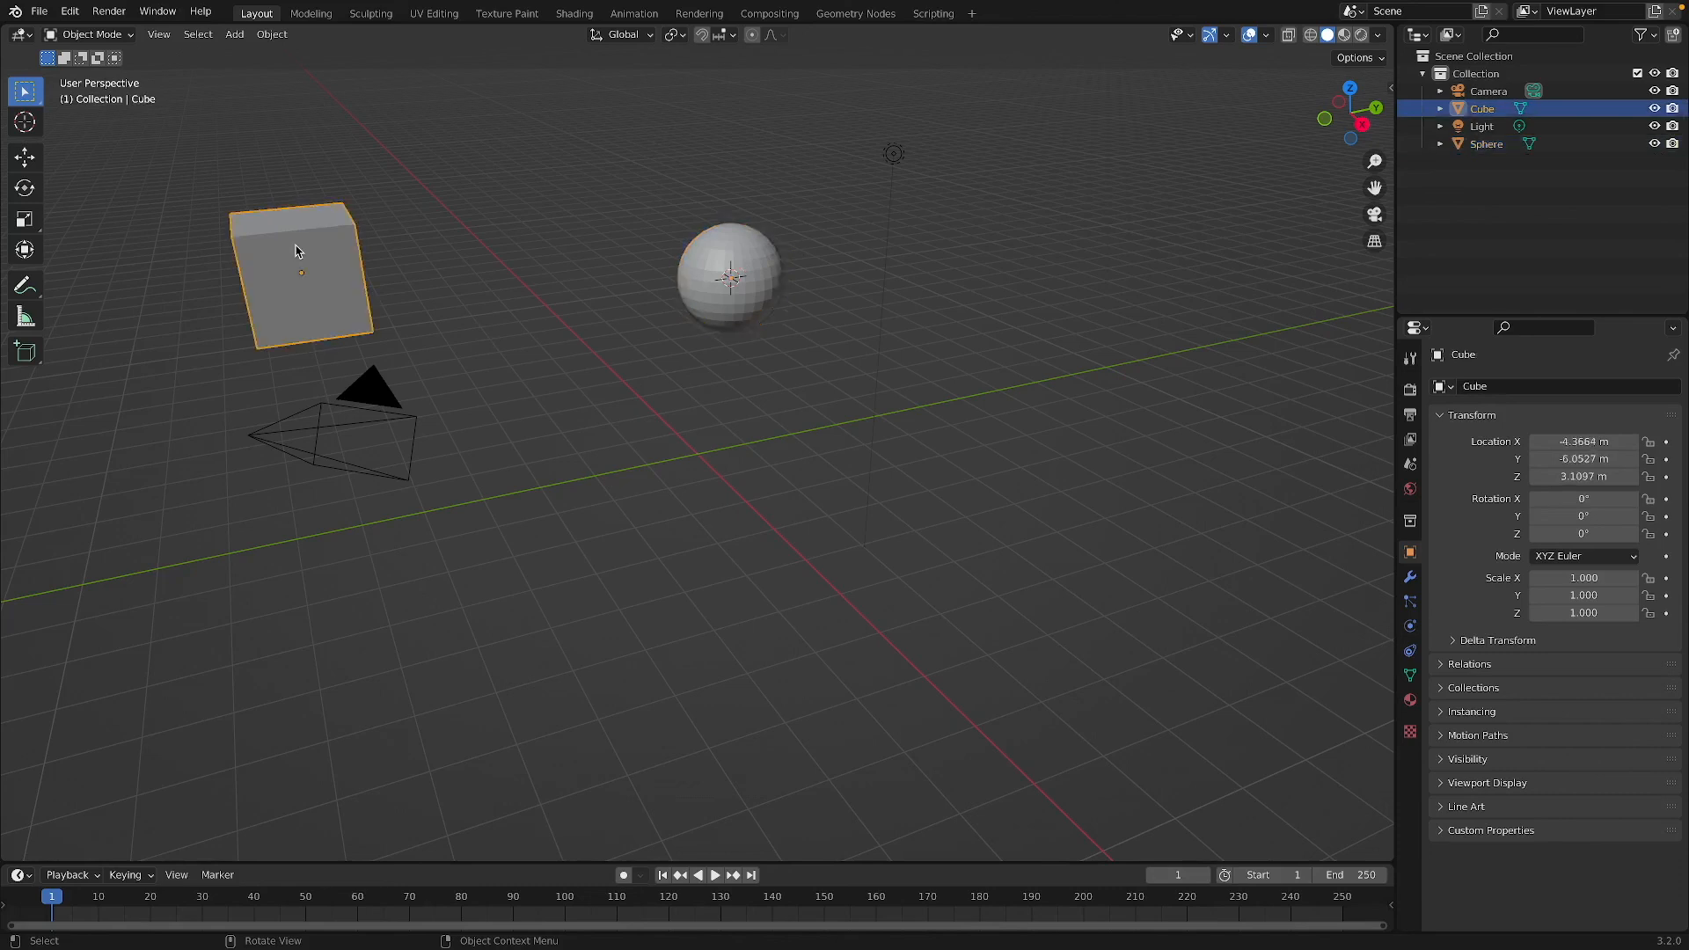
{"action": "left_click", "coordinate": [739, 255]}
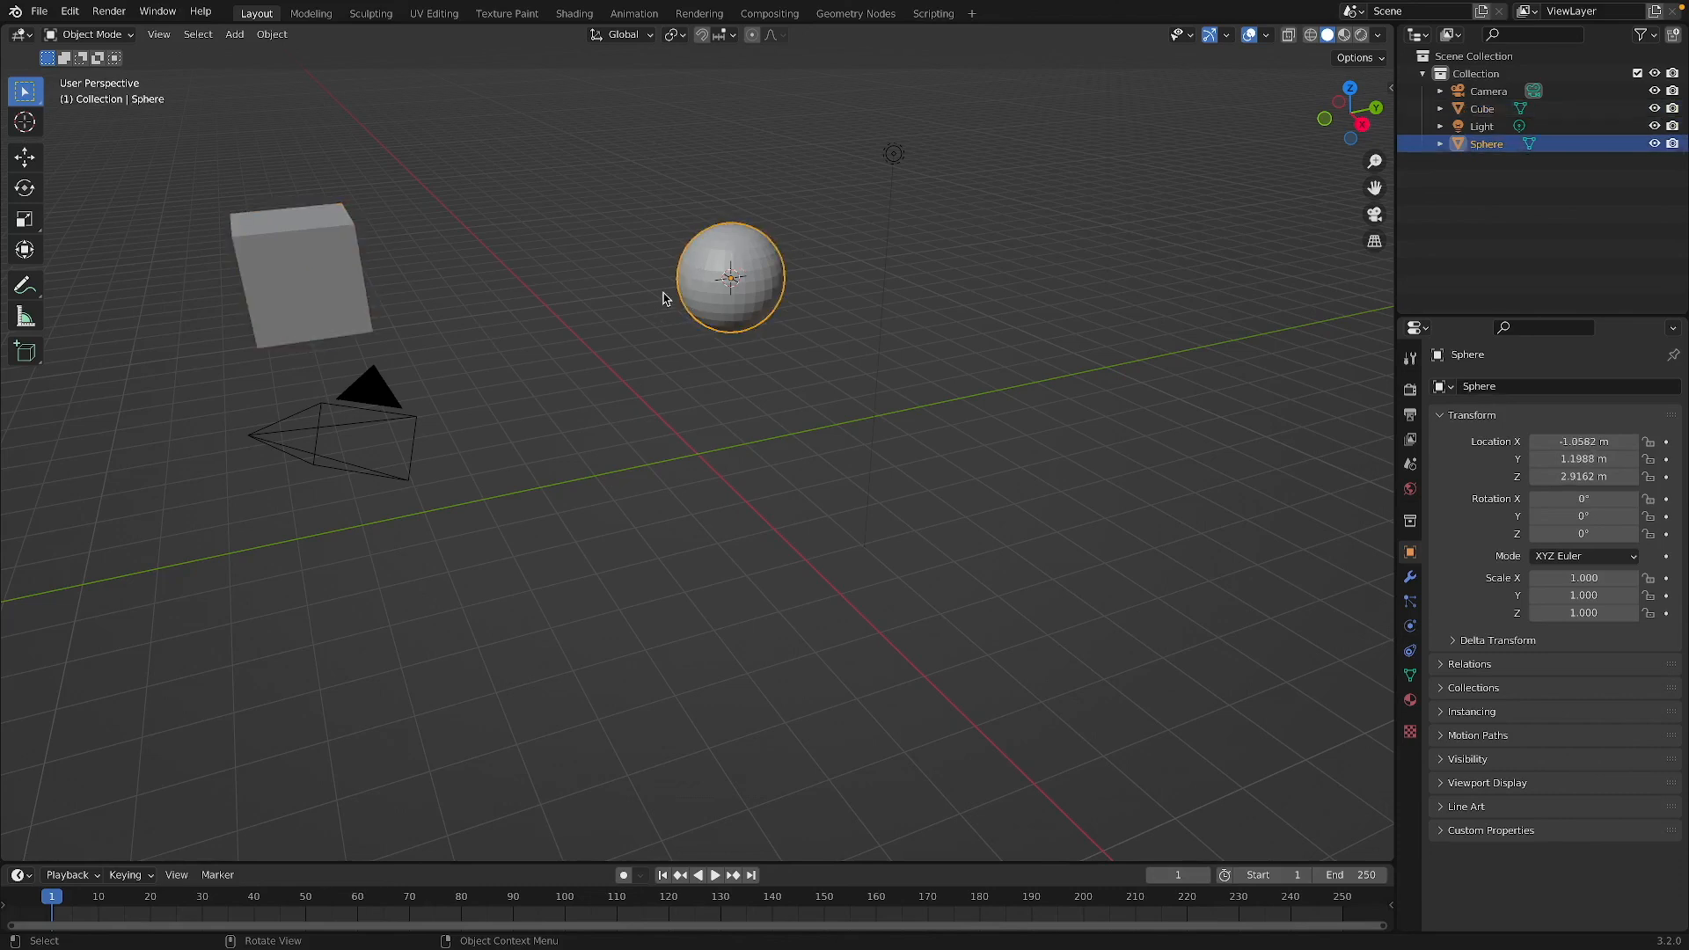